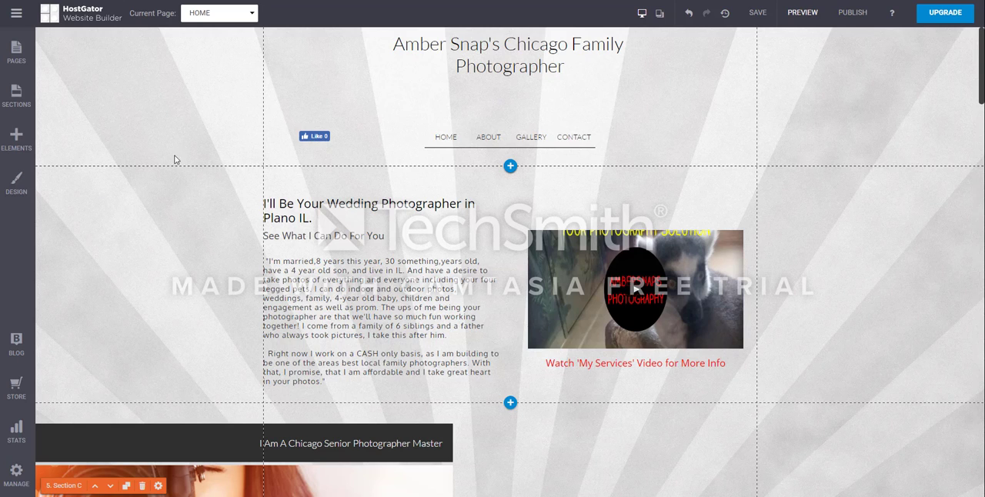
Step: Look over the home page and switch the editor to the GALLERY page
{"action": "scroll", "coordinate": [284, 246], "scroll_direction": "down", "scroll_amount": 15}
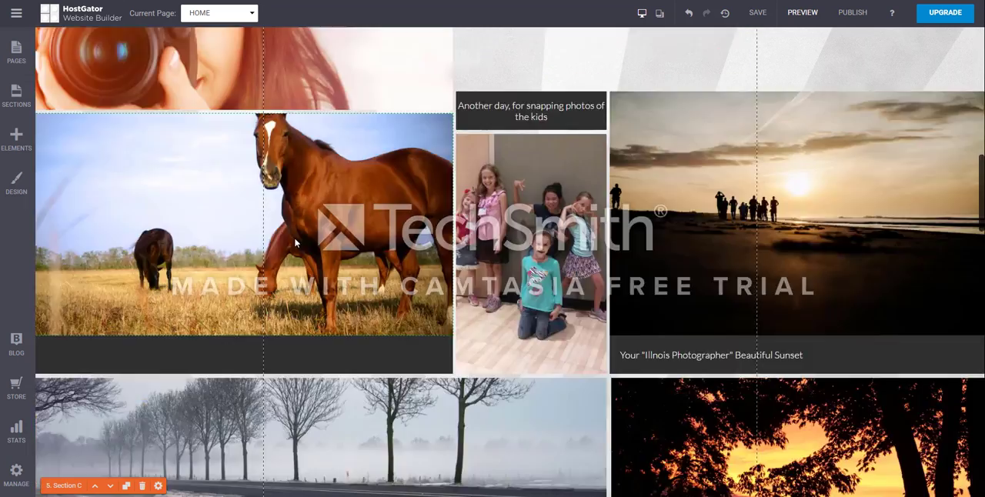
{"action": "scroll", "coordinate": [297, 238], "scroll_direction": "up", "scroll_amount": 8}
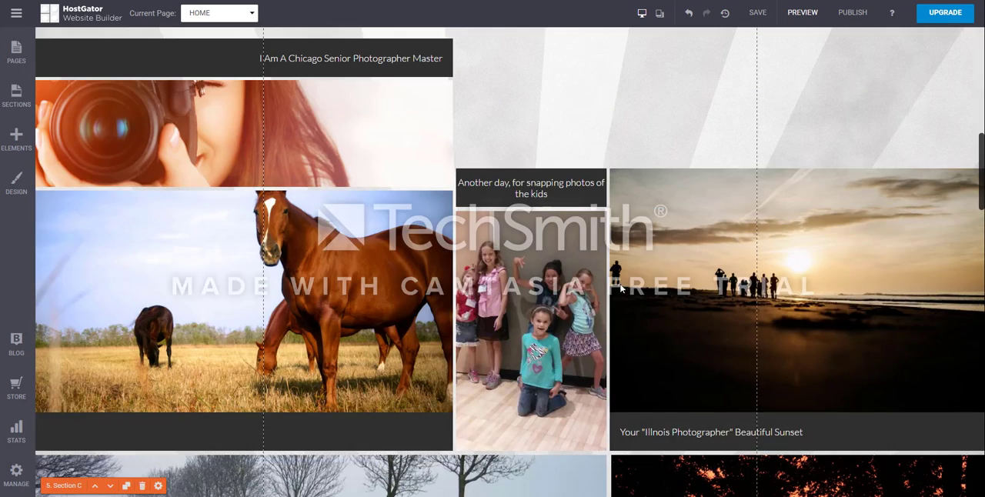
{"action": "scroll", "coordinate": [621, 288], "scroll_direction": "up", "scroll_amount": 5}
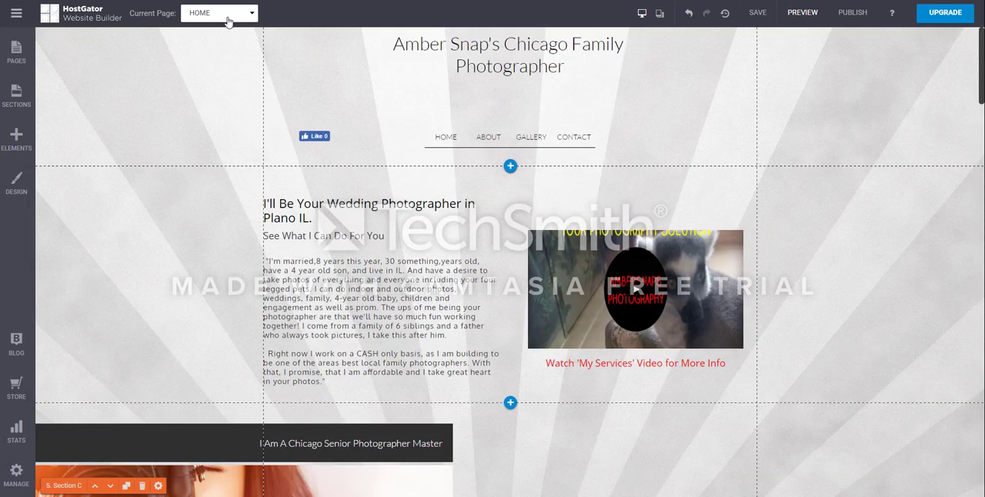
{"action": "left_click", "coordinate": [229, 19]}
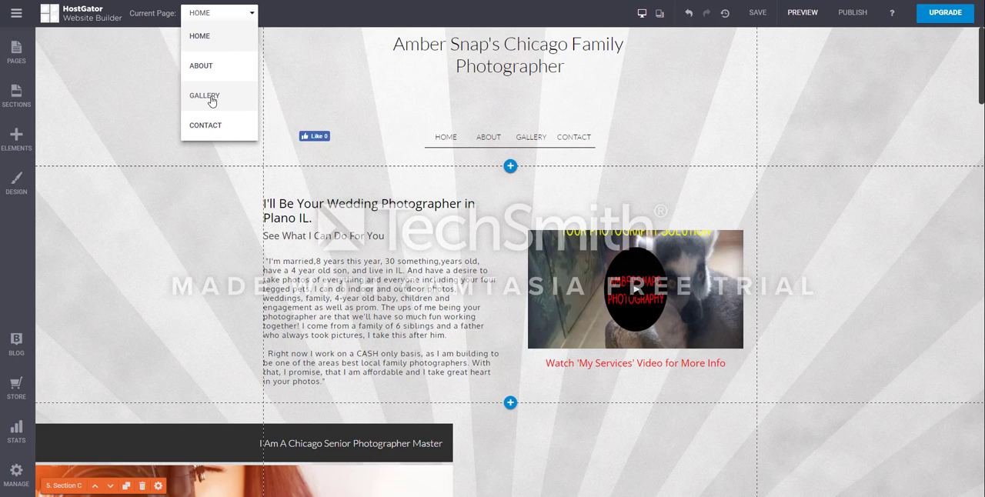
{"action": "left_click", "coordinate": [205, 95]}
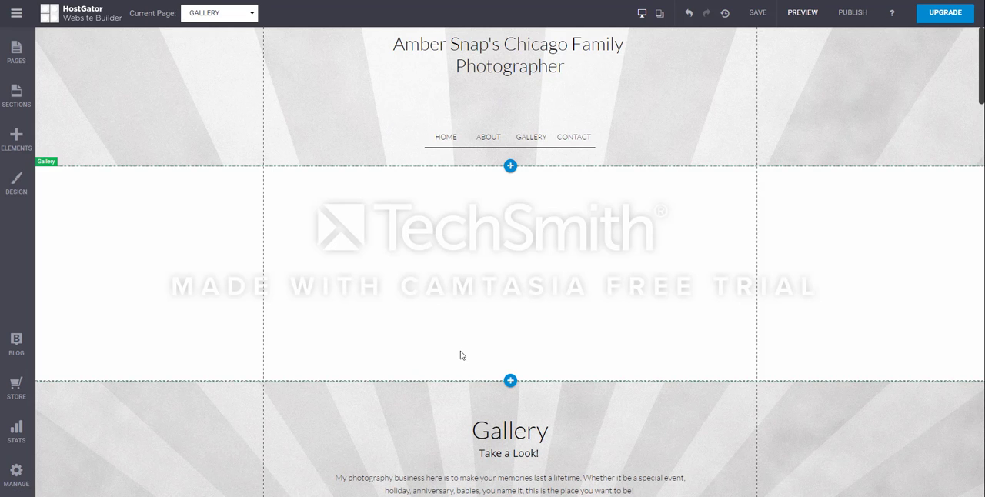
Step: Open the image source of the photo gallery in Section C and close it without changing anything
{"action": "scroll", "coordinate": [89, 397], "scroll_direction": "down", "scroll_amount": 1}
{"action": "scroll", "coordinate": [418, 334], "scroll_direction": "down", "scroll_amount": 7}
{"action": "scroll", "coordinate": [385, 310], "scroll_direction": "up", "scroll_amount": 2}
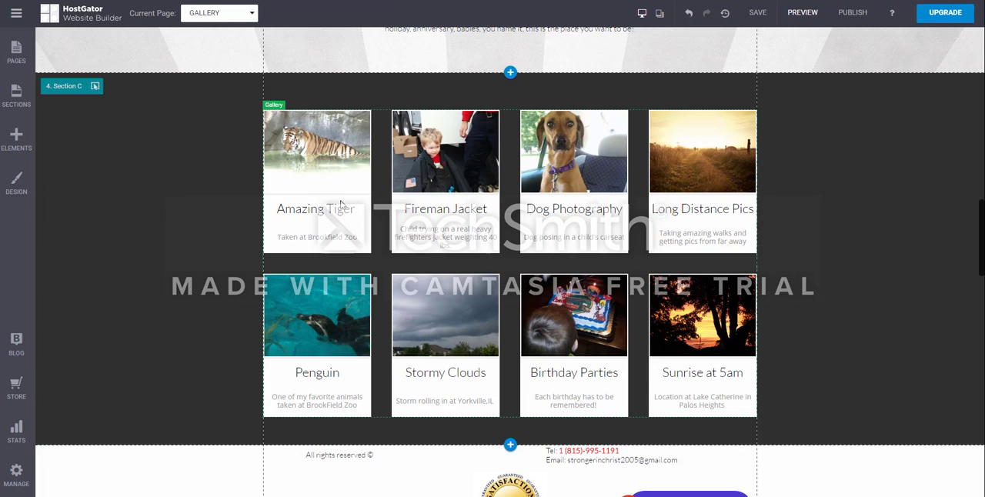
{"action": "left_click", "coordinate": [341, 202]}
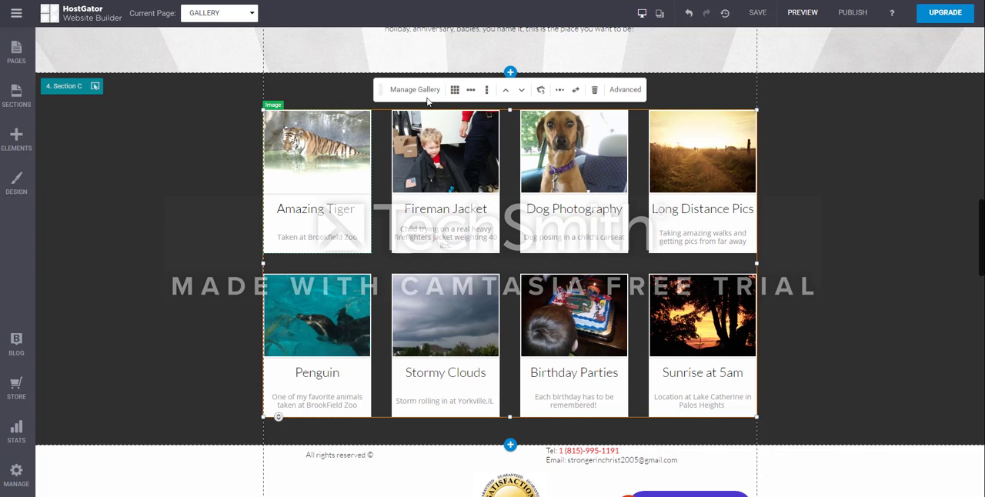
{"action": "left_click", "coordinate": [420, 90]}
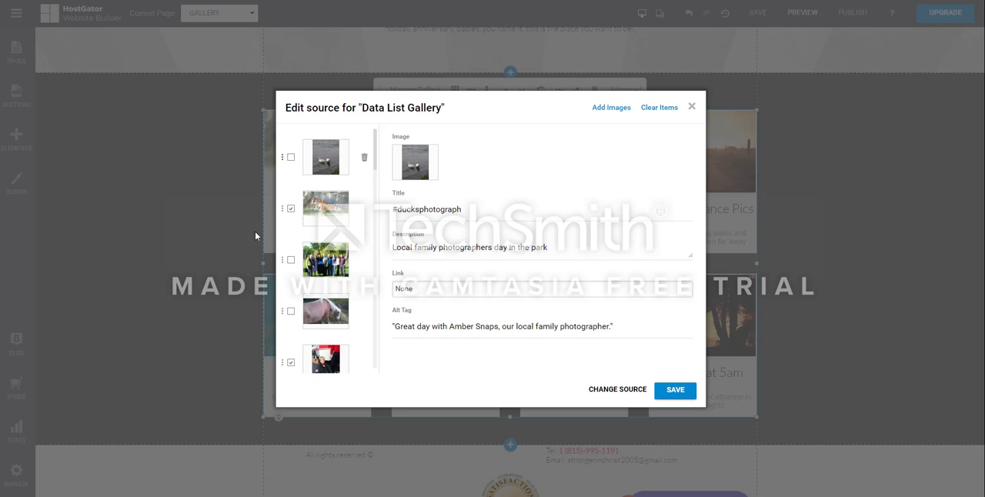
{"action": "left_click", "coordinate": [693, 107]}
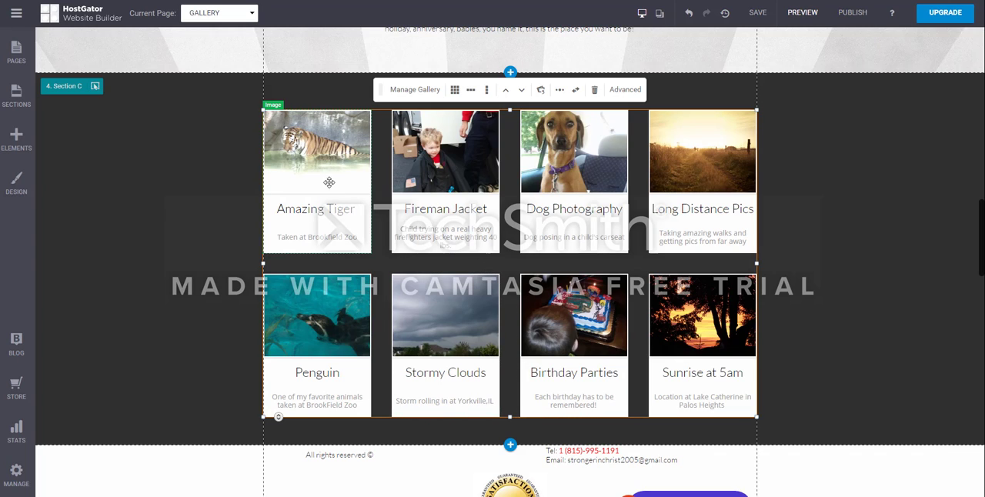
Step: Reopen the gallery's image source and examine which images in its list are ticked for display
{"action": "left_click", "coordinate": [328, 325]}
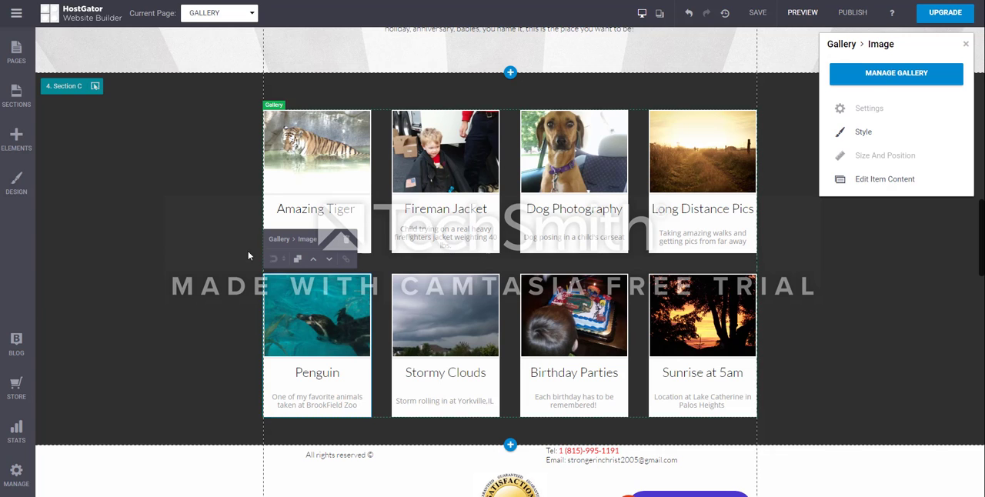
{"action": "left_click", "coordinate": [882, 74]}
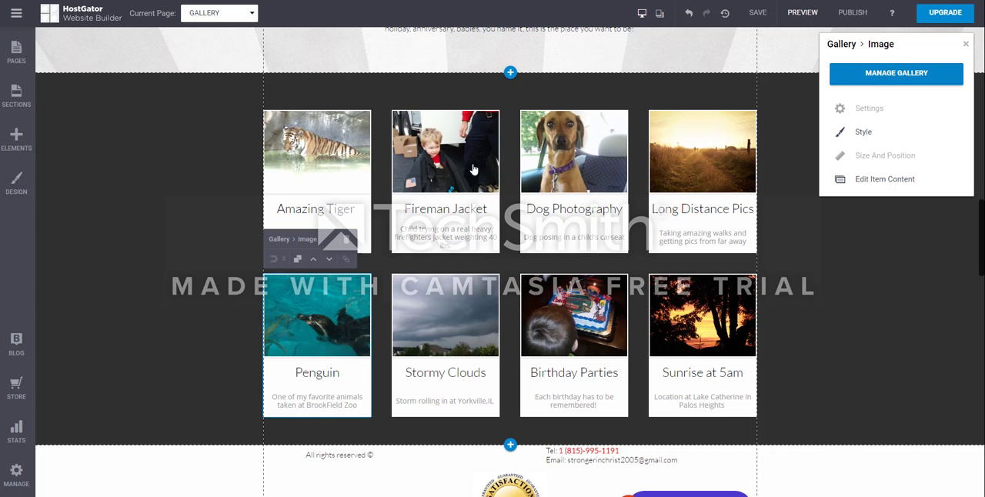
{"action": "scroll", "coordinate": [335, 176], "scroll_direction": "down", "scroll_amount": 10}
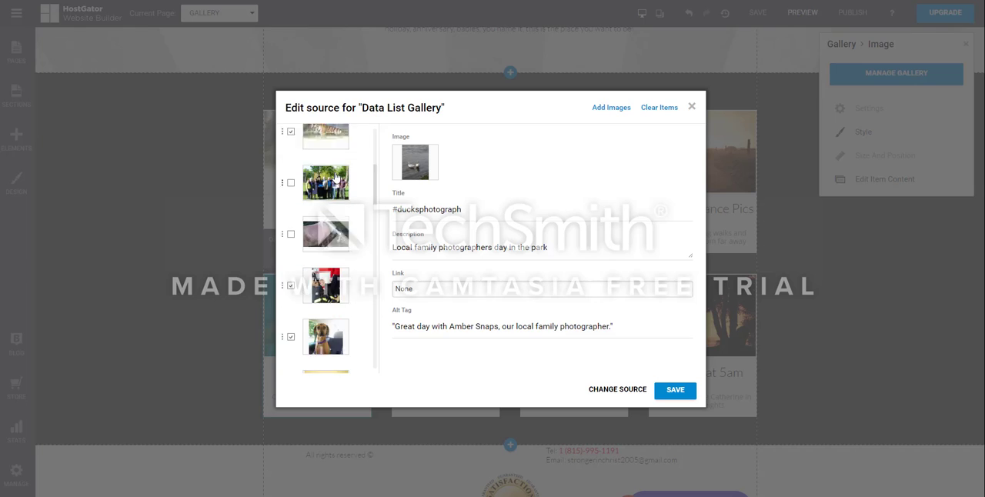
{"action": "scroll", "coordinate": [323, 192], "scroll_direction": "up", "scroll_amount": 6}
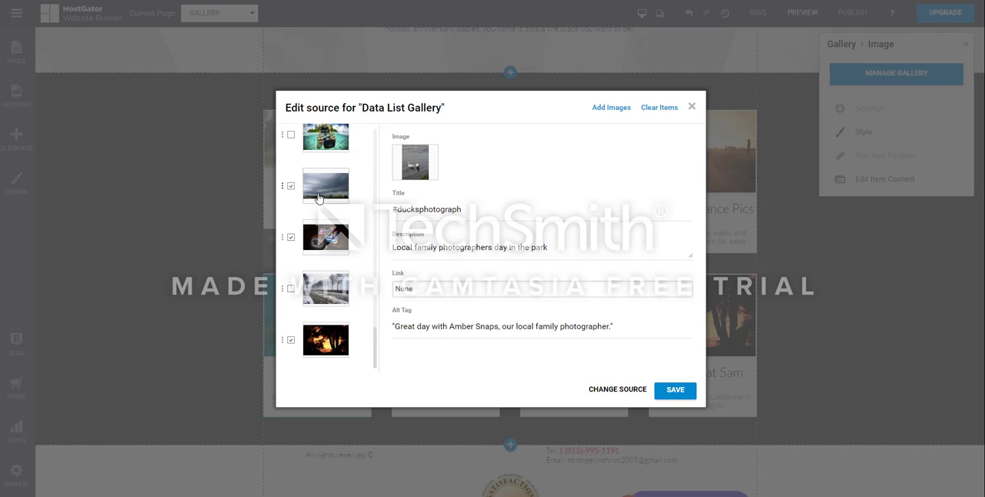
{"action": "scroll", "coordinate": [339, 185], "scroll_direction": "up", "scroll_amount": 3}
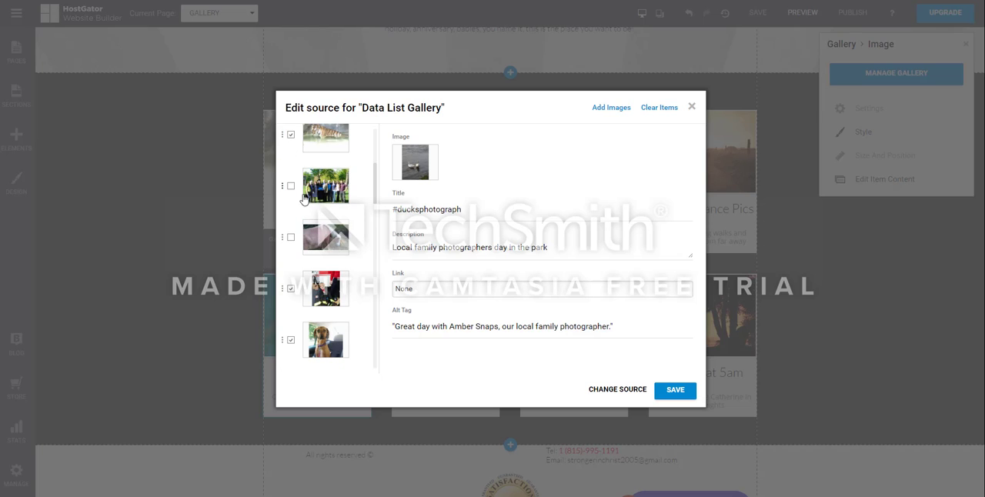
{"action": "scroll", "coordinate": [301, 253], "scroll_direction": "down", "scroll_amount": 3}
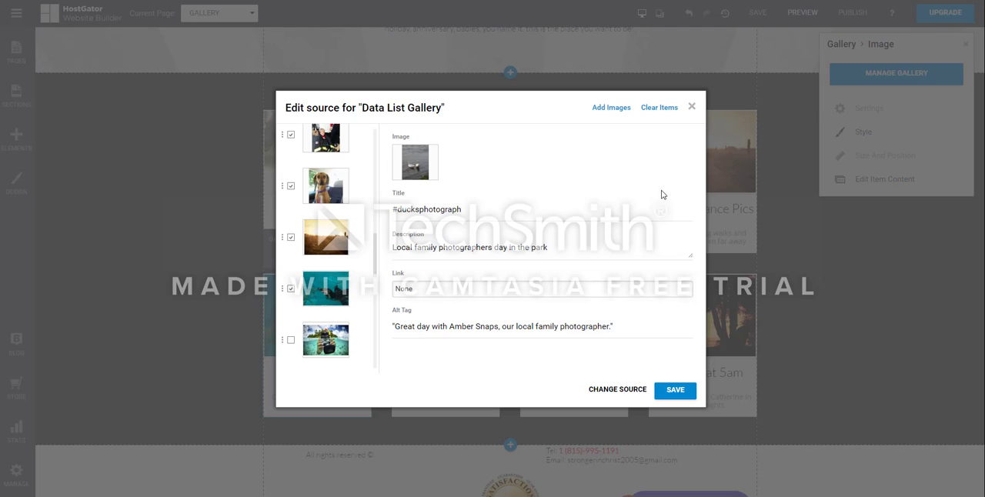
{"action": "scroll", "coordinate": [378, 334], "scroll_direction": "up", "scroll_amount": 3}
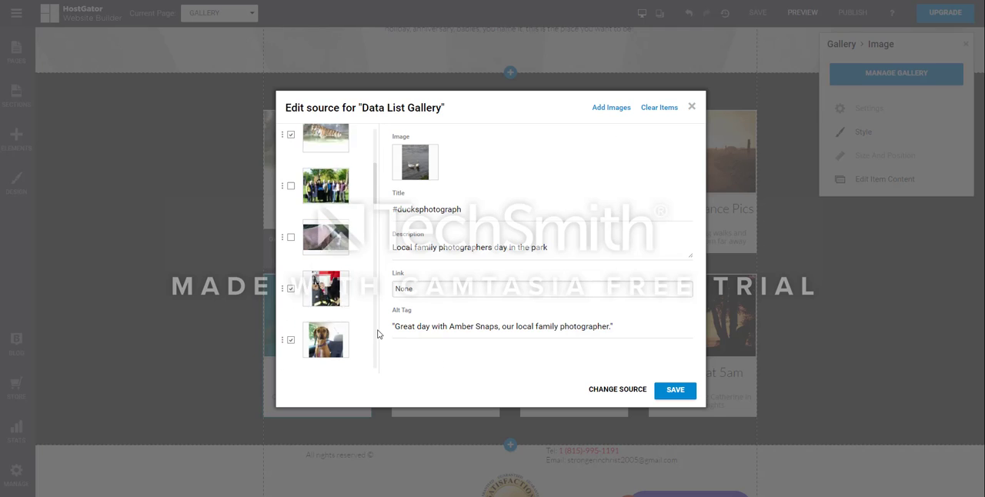
{"action": "scroll", "coordinate": [378, 334], "scroll_direction": "up", "scroll_amount": 2}
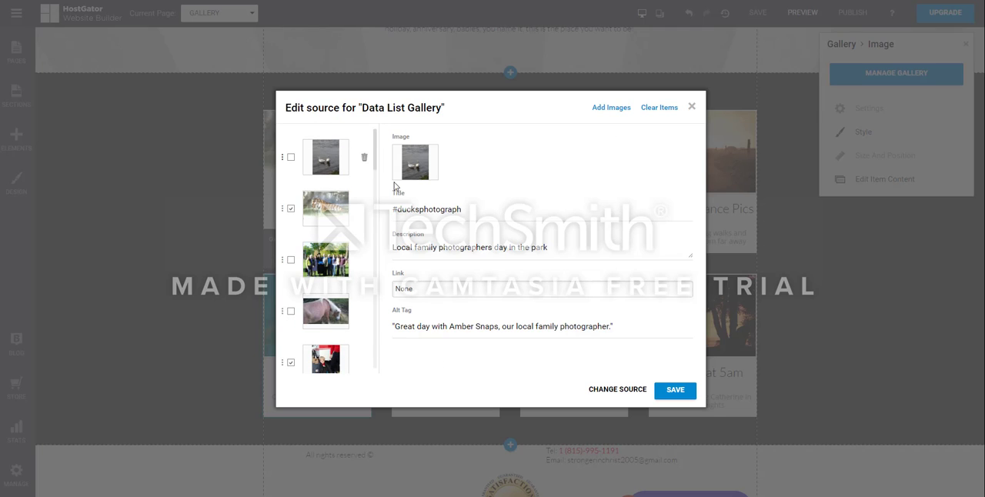
Step: Include the frosty tree-lined road image in the gallery and save the gallery source
{"action": "scroll", "coordinate": [361, 297], "scroll_direction": "down", "scroll_amount": 2}
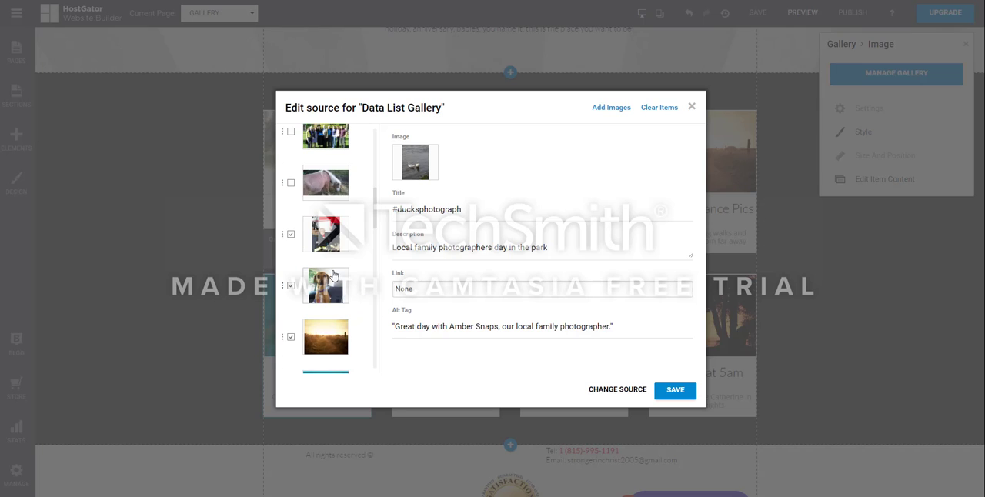
{"action": "scroll", "coordinate": [333, 275], "scroll_direction": "down", "scroll_amount": 4}
{"action": "scroll", "coordinate": [333, 275], "scroll_direction": "down", "scroll_amount": 1}
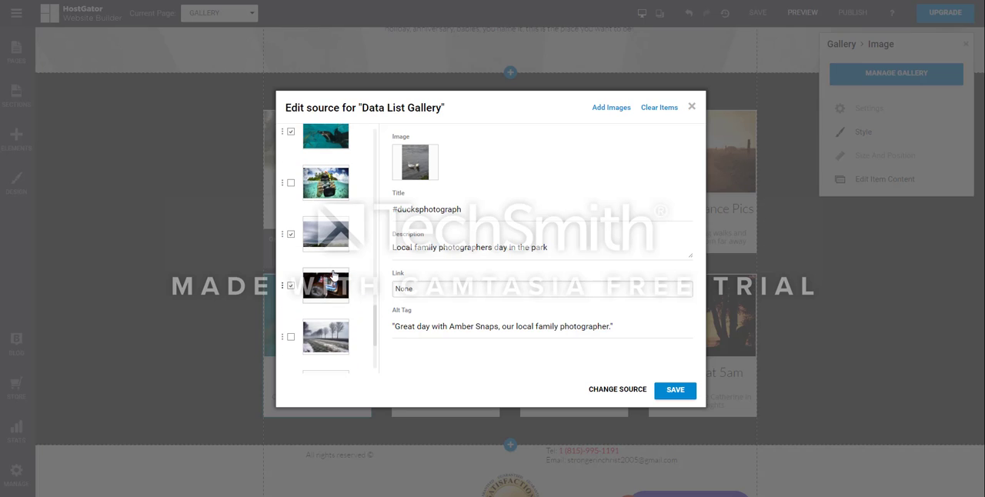
{"action": "scroll", "coordinate": [327, 277], "scroll_direction": "up", "scroll_amount": 1}
{"action": "scroll", "coordinate": [293, 281], "scroll_direction": "down", "scroll_amount": 2}
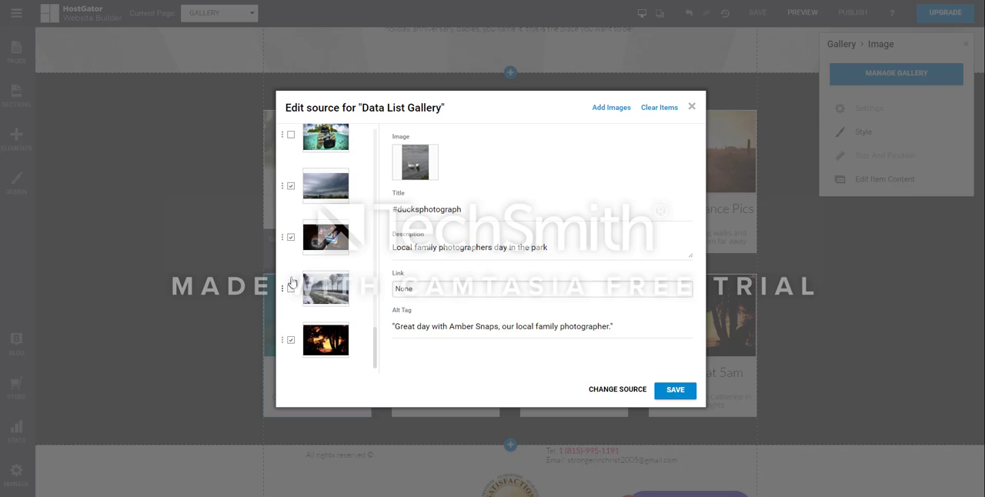
{"action": "left_click", "coordinate": [290, 289]}
{"action": "left_click", "coordinate": [676, 391]}
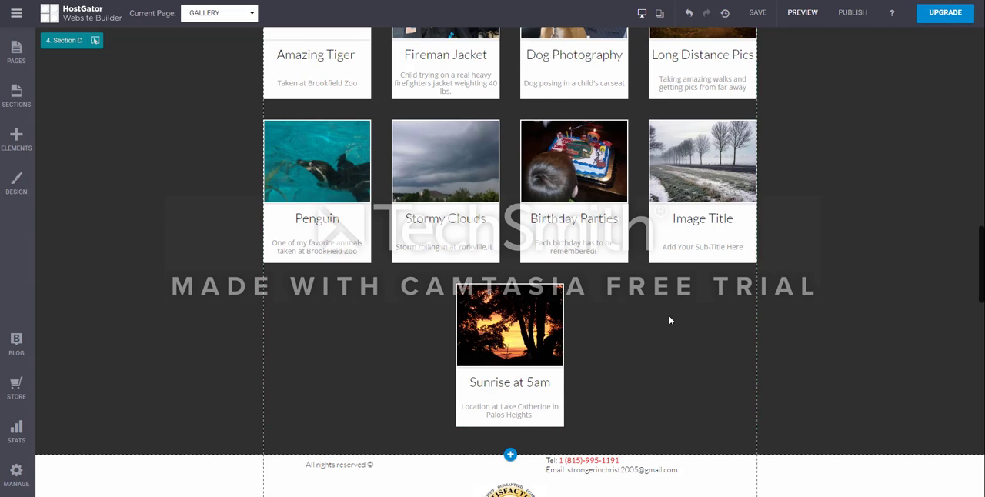
Step: Reopen the gallery's image source and exclude the frosty tree-lined road image, the one with the placeholder title
{"action": "left_click", "coordinate": [689, 220]}
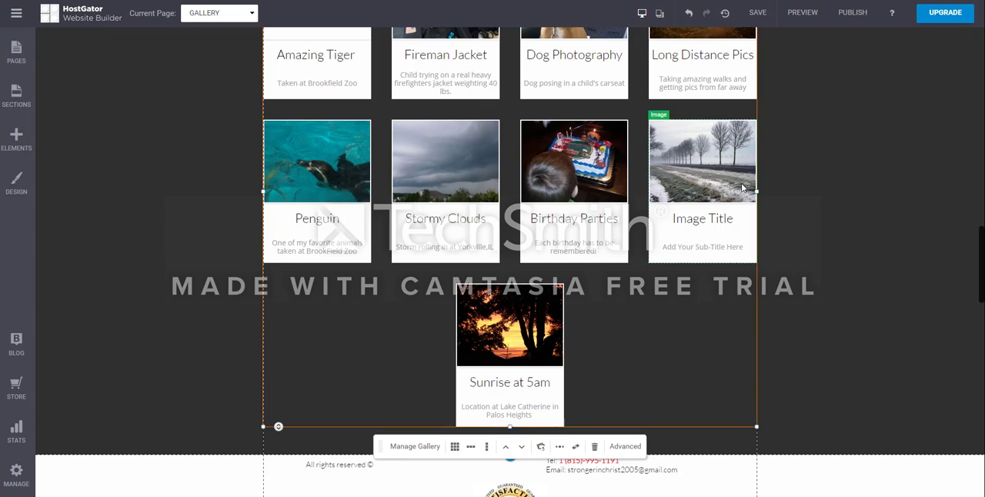
{"action": "scroll", "coordinate": [664, 213], "scroll_direction": "up", "scroll_amount": 3}
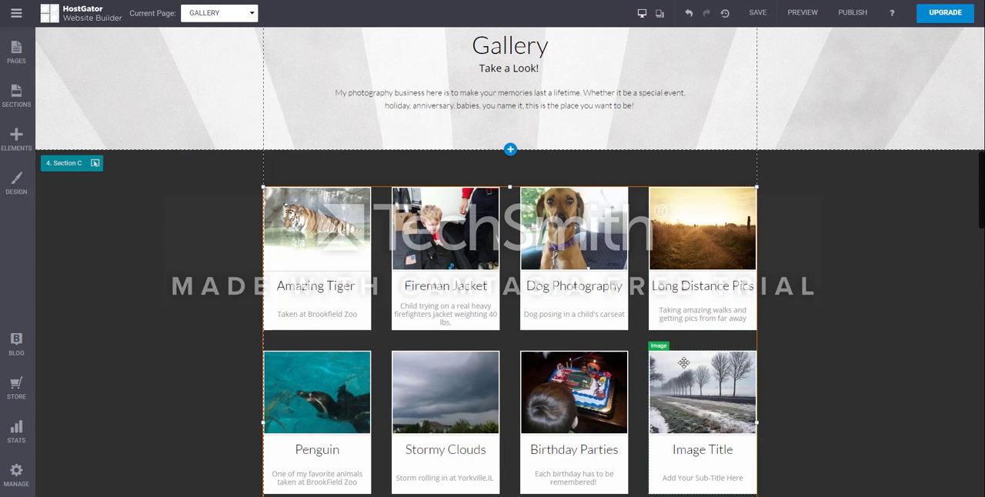
{"action": "scroll", "coordinate": [691, 191], "scroll_direction": "down", "scroll_amount": 3}
{"action": "left_click", "coordinate": [691, 205]}
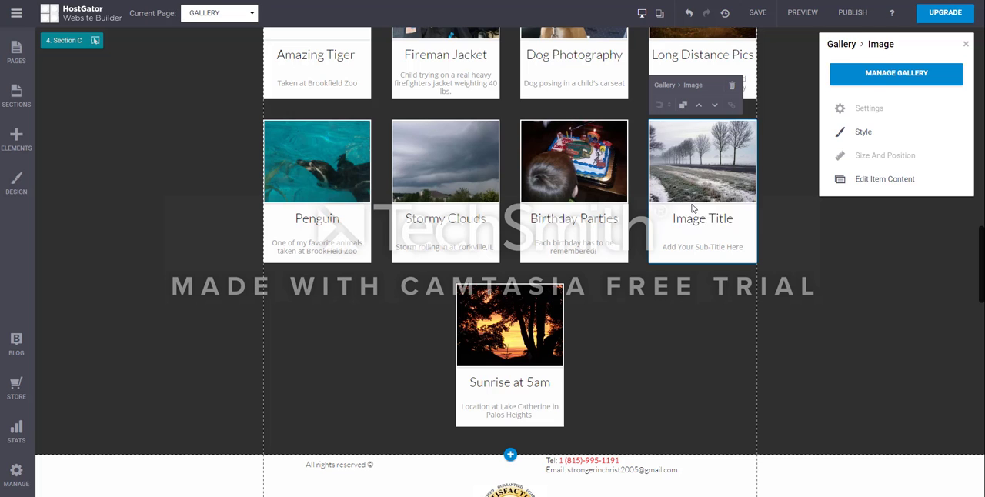
{"action": "left_click", "coordinate": [886, 75]}
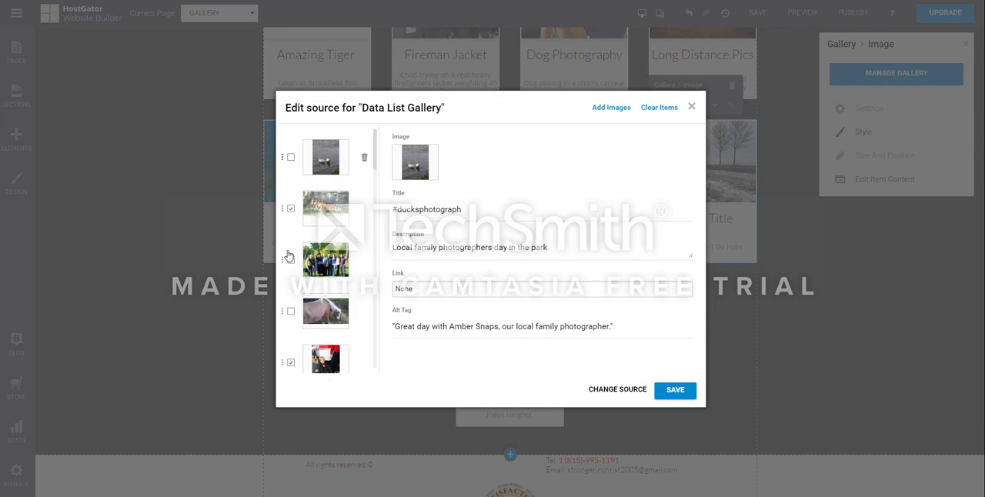
{"action": "scroll", "coordinate": [299, 277], "scroll_direction": "down", "scroll_amount": 3}
{"action": "scroll", "coordinate": [298, 278], "scroll_direction": "down", "scroll_amount": 3}
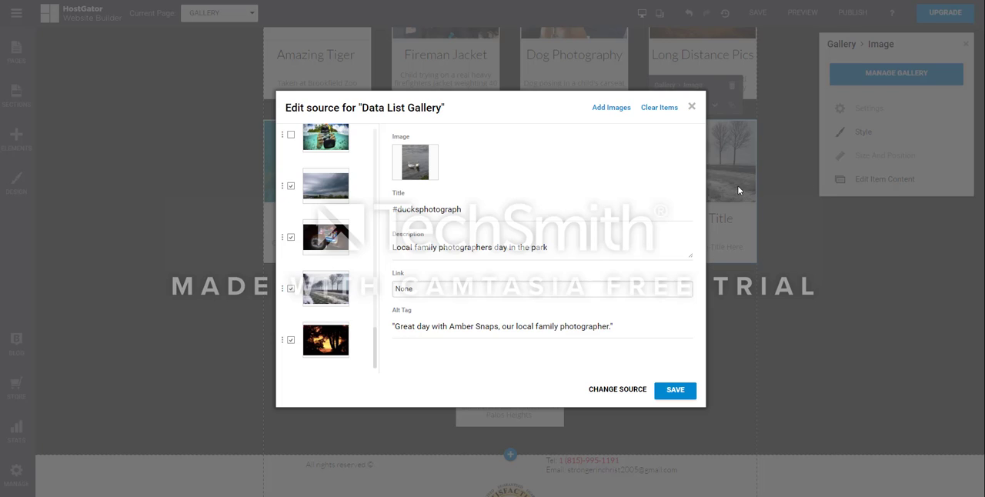
{"action": "left_click", "coordinate": [291, 288]}
Step: Show the Stormy Clouds image's details, open its Alt Tag for editing, and save and close the gallery source
{"action": "left_click", "coordinate": [321, 193]}
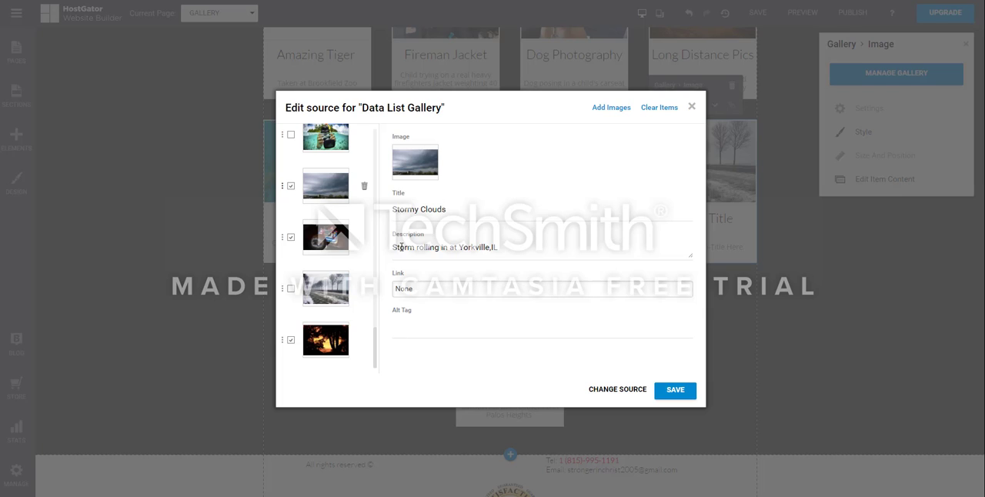
{"action": "left_click", "coordinate": [406, 327]}
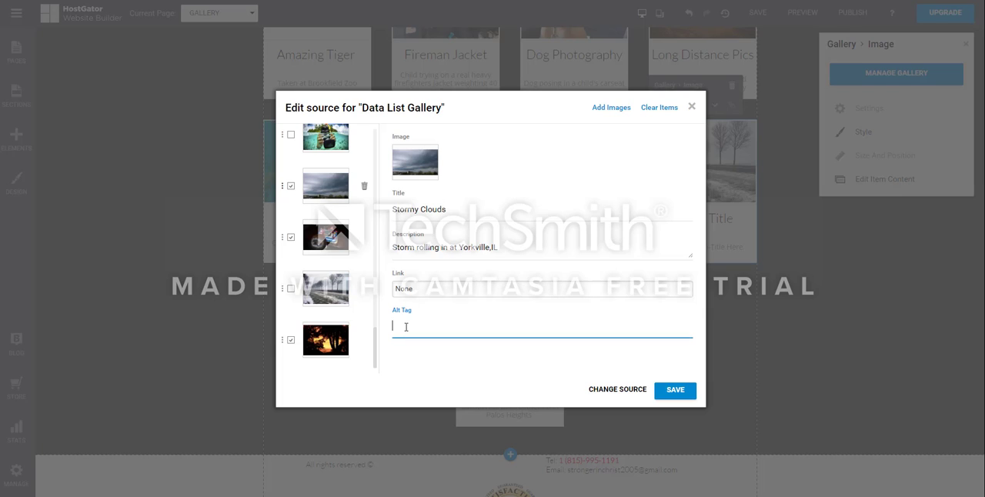
{"action": "right_click", "coordinate": [397, 310]}
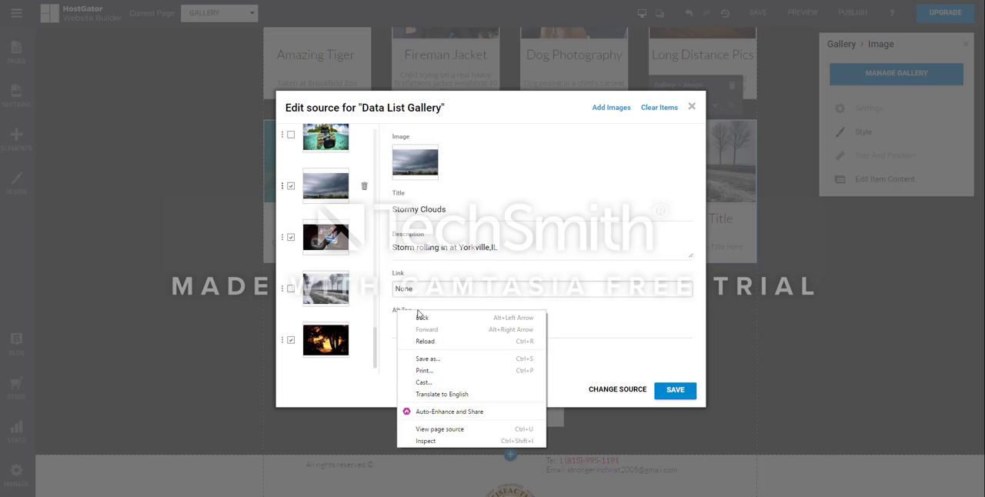
{"action": "left_click", "coordinate": [550, 180]}
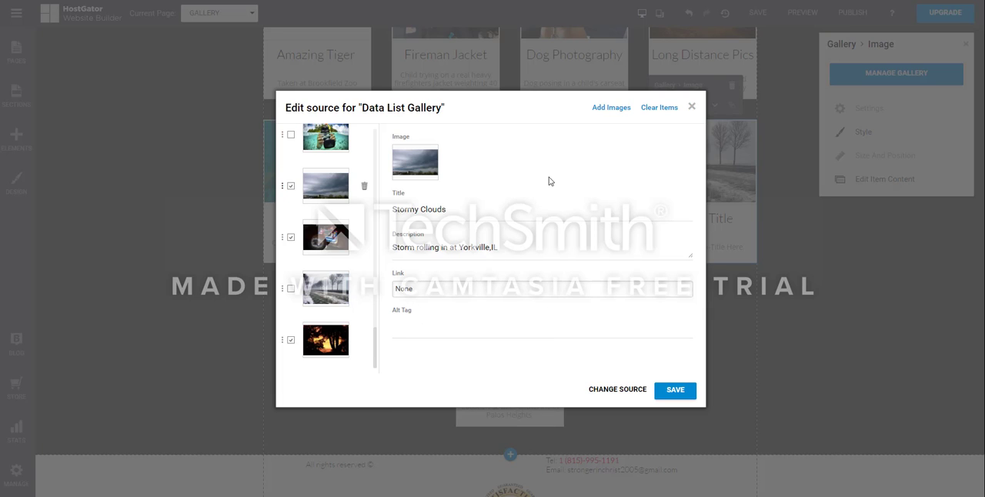
{"action": "left_click", "coordinate": [400, 332]}
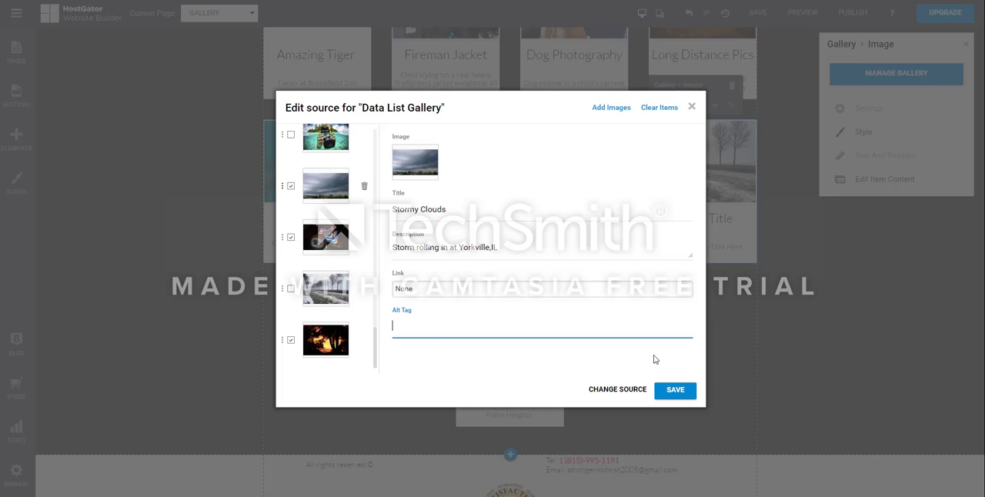
{"action": "left_click", "coordinate": [670, 391]}
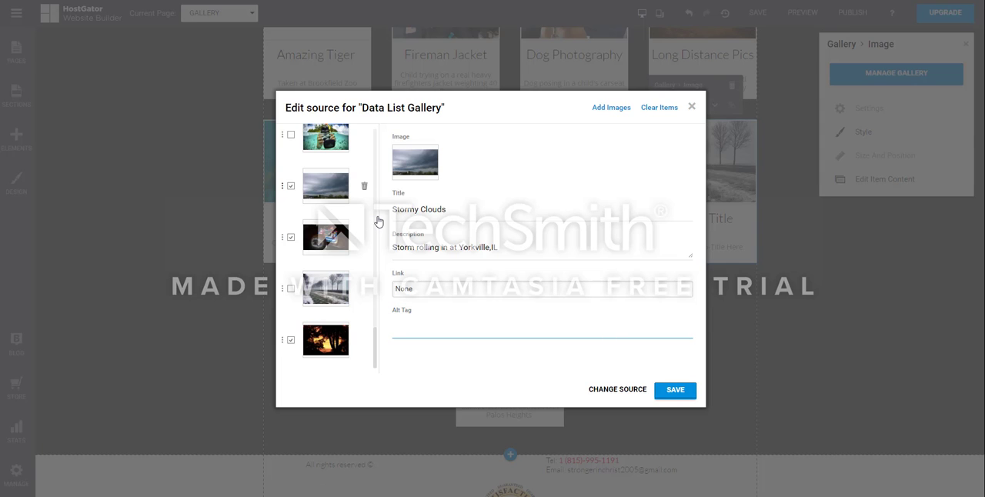
{"action": "left_click", "coordinate": [690, 106]}
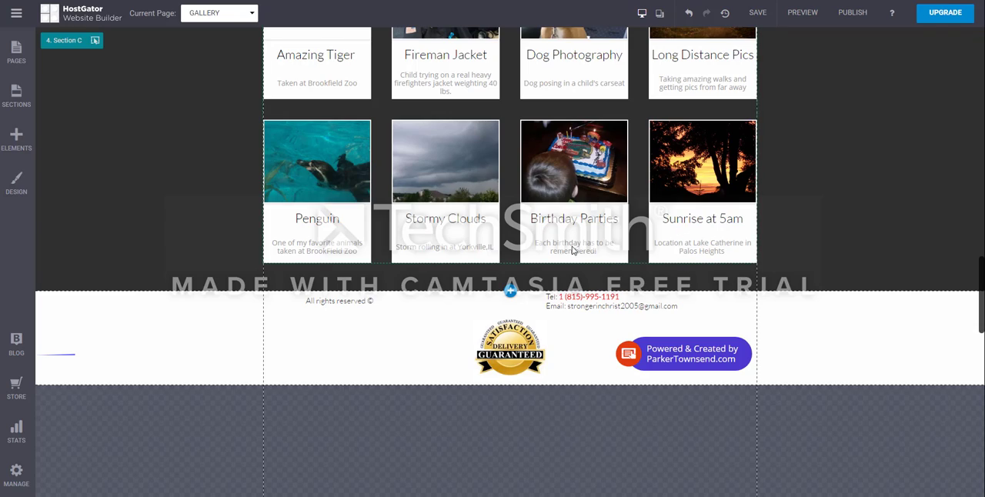
{"action": "scroll", "coordinate": [573, 250], "scroll_direction": "up", "scroll_amount": 3}
{"action": "scroll", "coordinate": [573, 250], "scroll_direction": "up", "scroll_amount": 3}
{"action": "scroll", "coordinate": [573, 250], "scroll_direction": "down", "scroll_amount": 3}
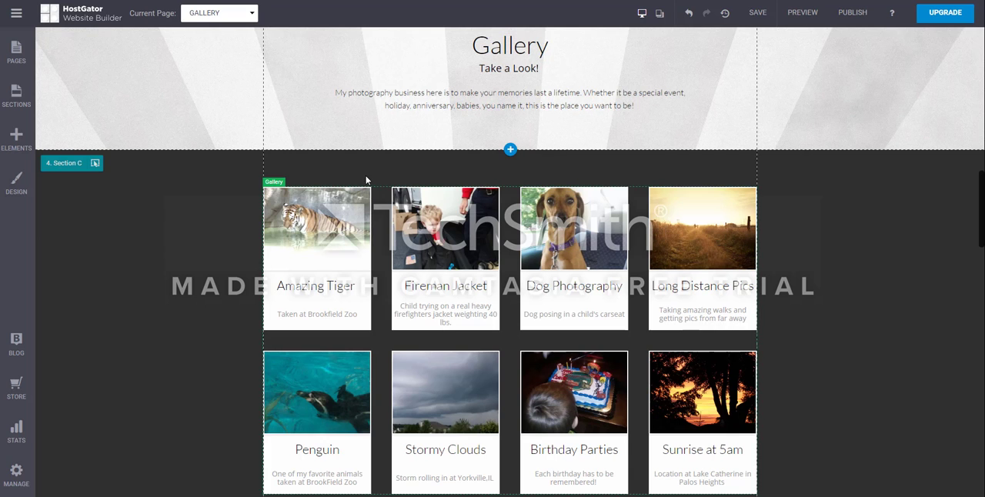
{"action": "scroll", "coordinate": [365, 363], "scroll_direction": "down", "scroll_amount": 3}
{"action": "scroll", "coordinate": [365, 352], "scroll_direction": "up", "scroll_amount": 2}
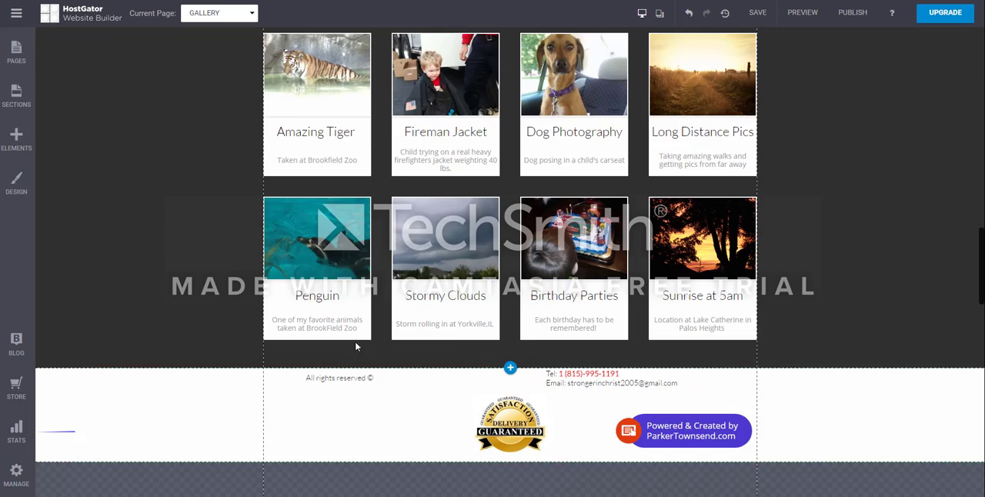
Step: Reopen the gallery's image source, check the images in its list, and open the option for adding more images
{"action": "left_click", "coordinate": [323, 320]}
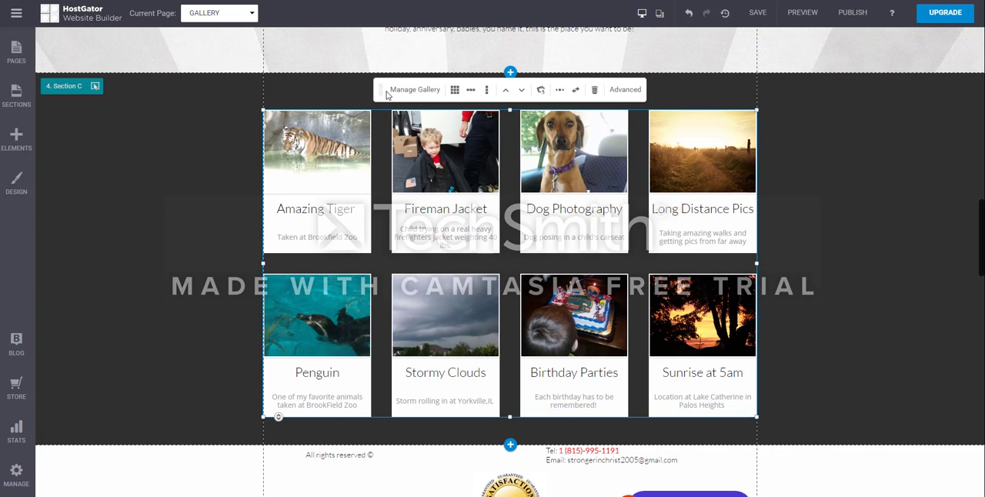
{"action": "left_click", "coordinate": [416, 90]}
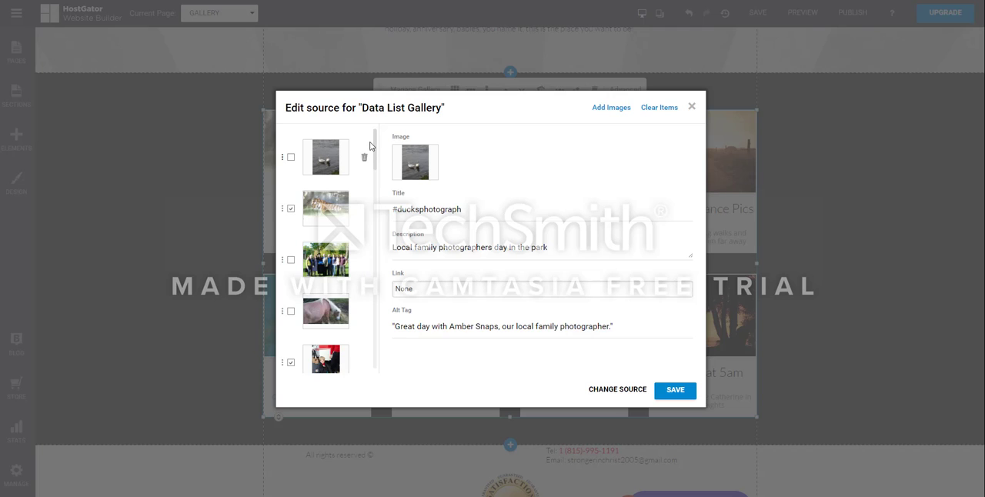
{"action": "scroll", "coordinate": [344, 294], "scroll_direction": "down", "scroll_amount": 5}
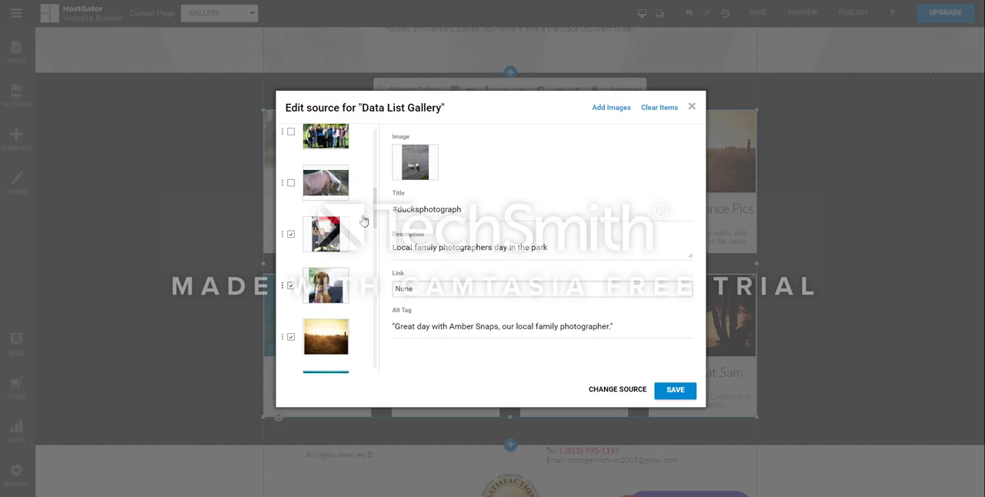
{"action": "scroll", "coordinate": [351, 233], "scroll_direction": "down", "scroll_amount": 3}
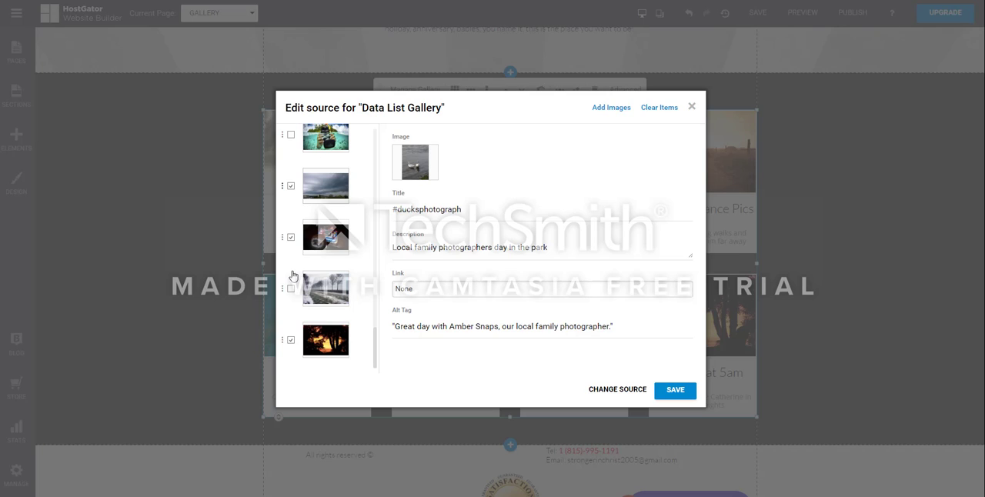
{"action": "left_click", "coordinate": [615, 109]}
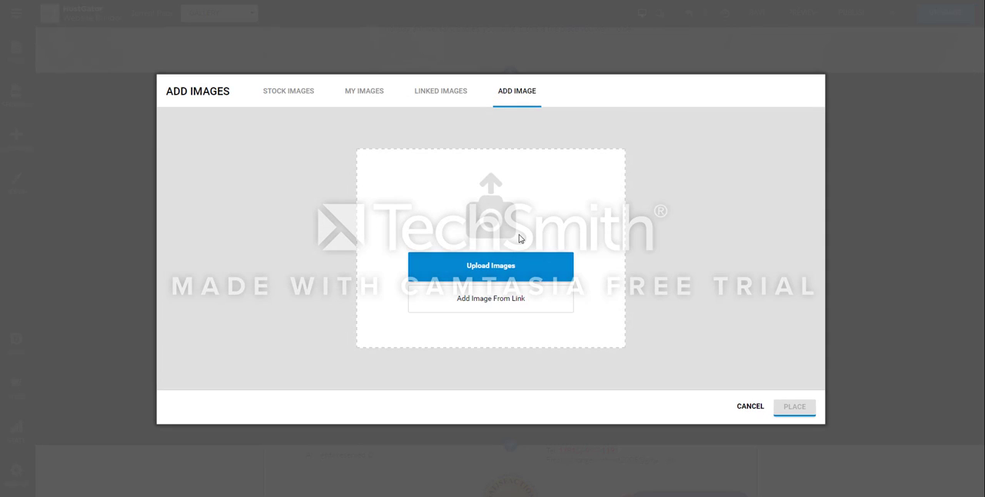
Step: Upload the image "how to use social media effectively" from the SEOTraining folder and delete it again from My Images
{"action": "left_click", "coordinate": [494, 265]}
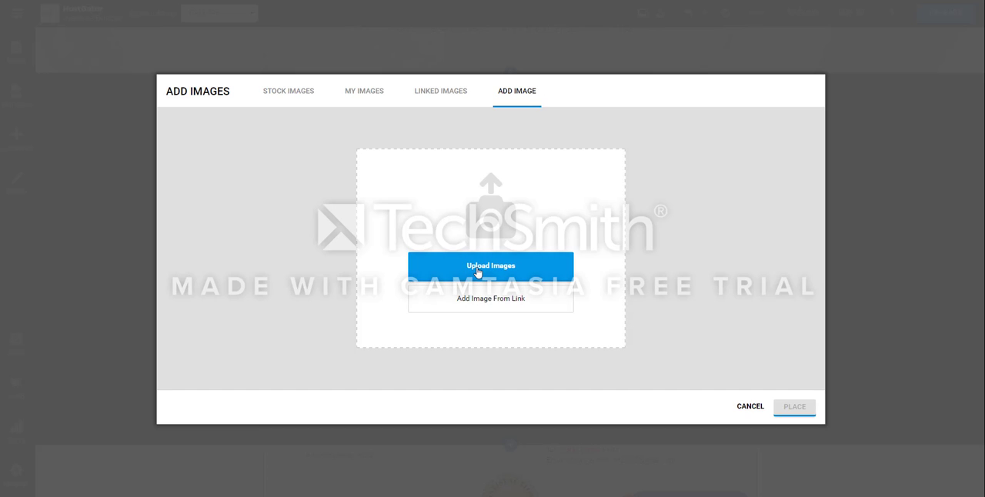
{"action": "left_click", "coordinate": [477, 272]}
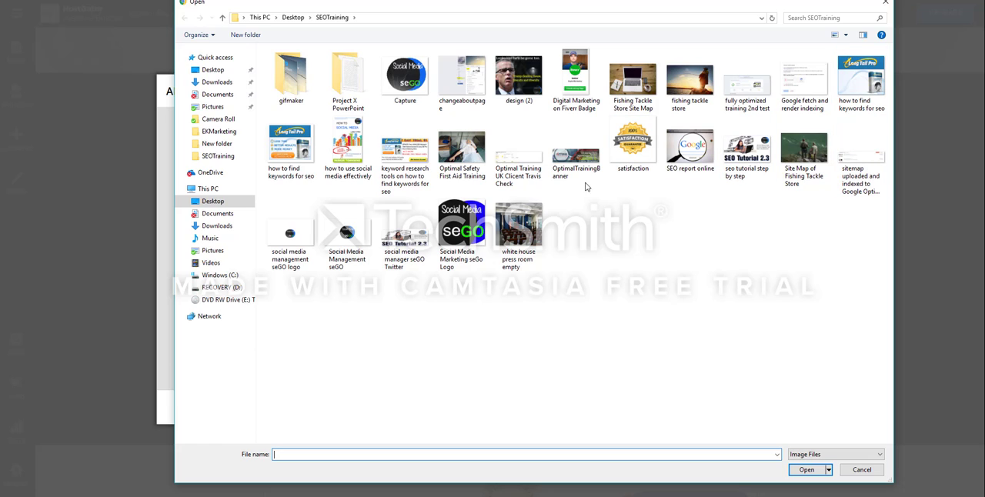
{"action": "double_click", "coordinate": [350, 161]}
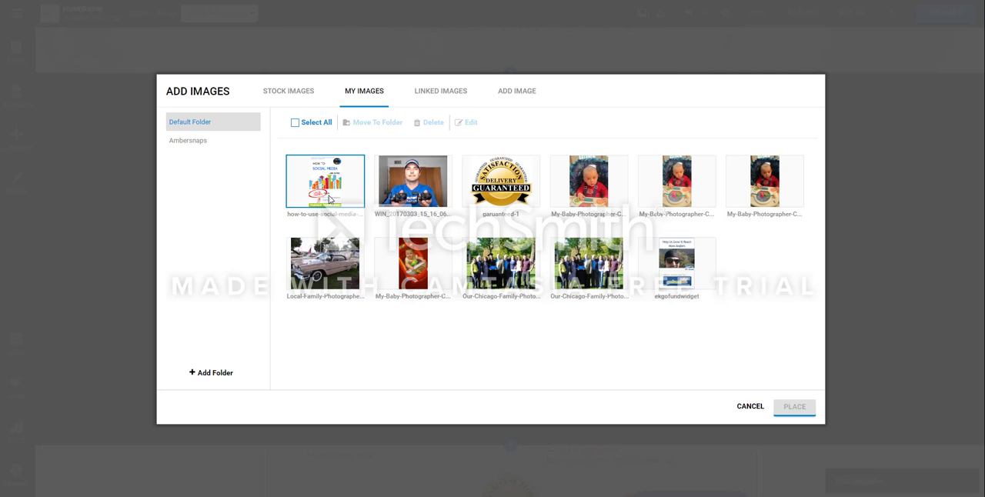
{"action": "left_click", "coordinate": [330, 199]}
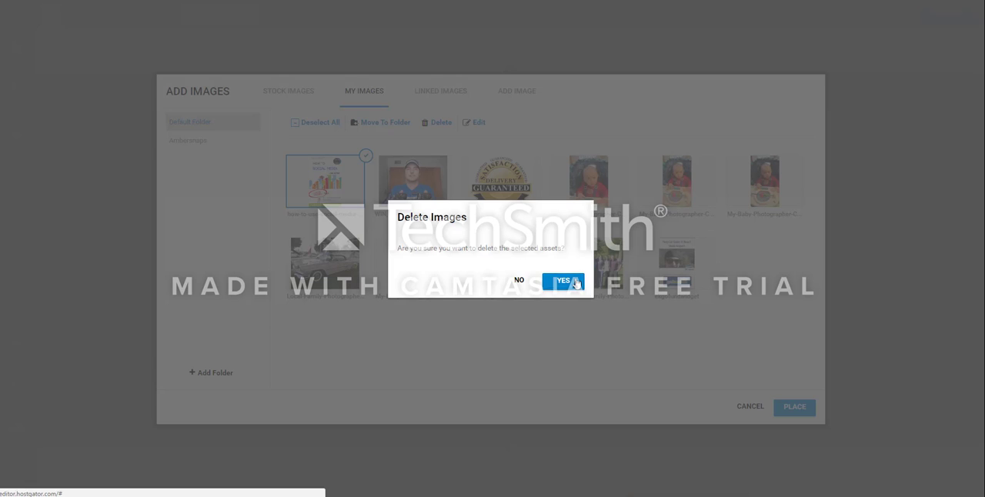
{"action": "left_click", "coordinate": [563, 282]}
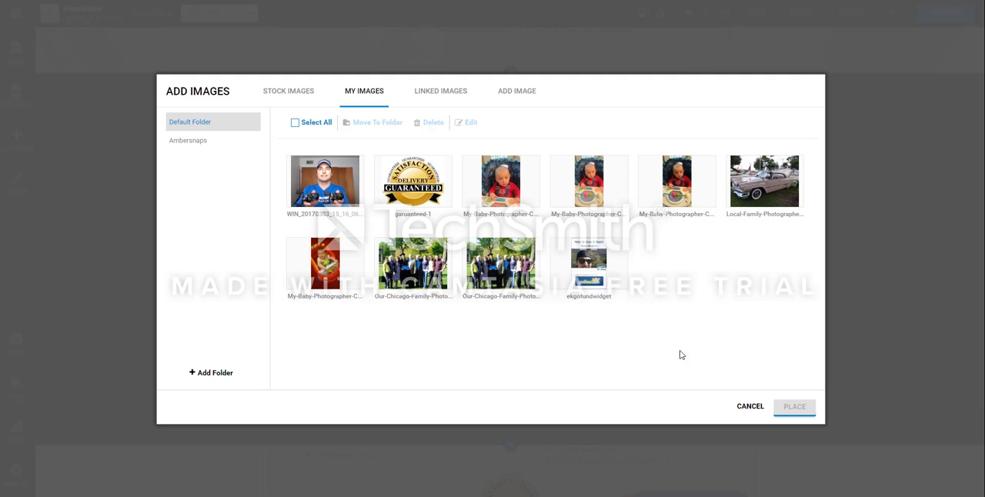
Step: Place the library image of the man in a blue shirt holding cameras in the gallery, save the source and check the page
{"action": "left_click", "coordinate": [312, 189]}
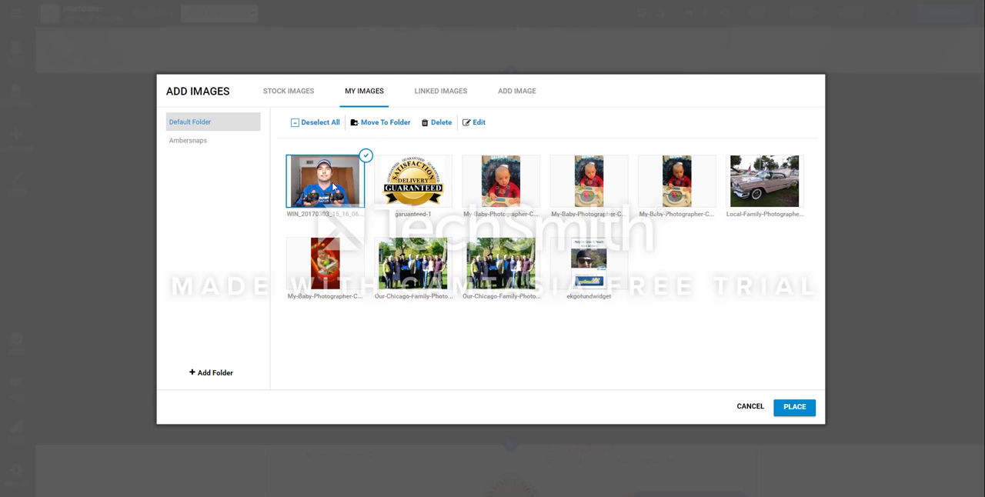
{"action": "left_click", "coordinate": [783, 408]}
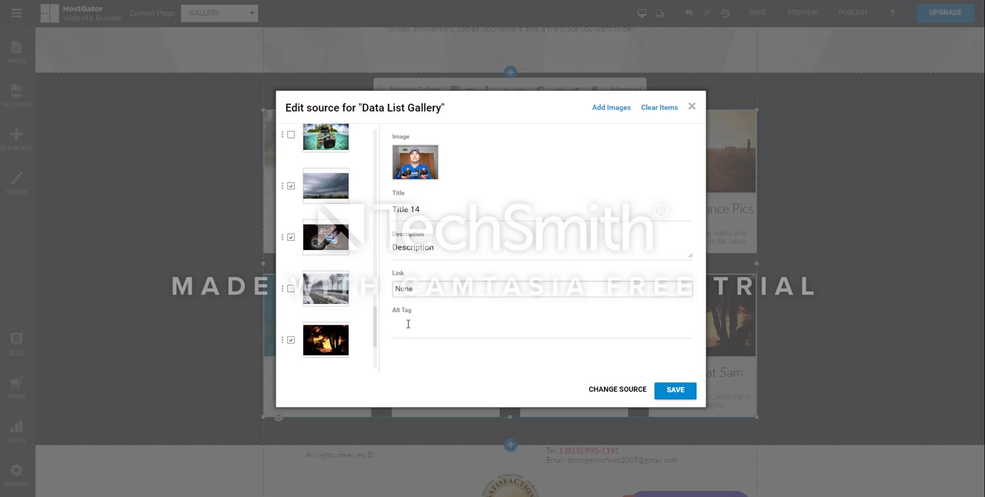
{"action": "scroll", "coordinate": [341, 202], "scroll_direction": "up", "scroll_amount": 10}
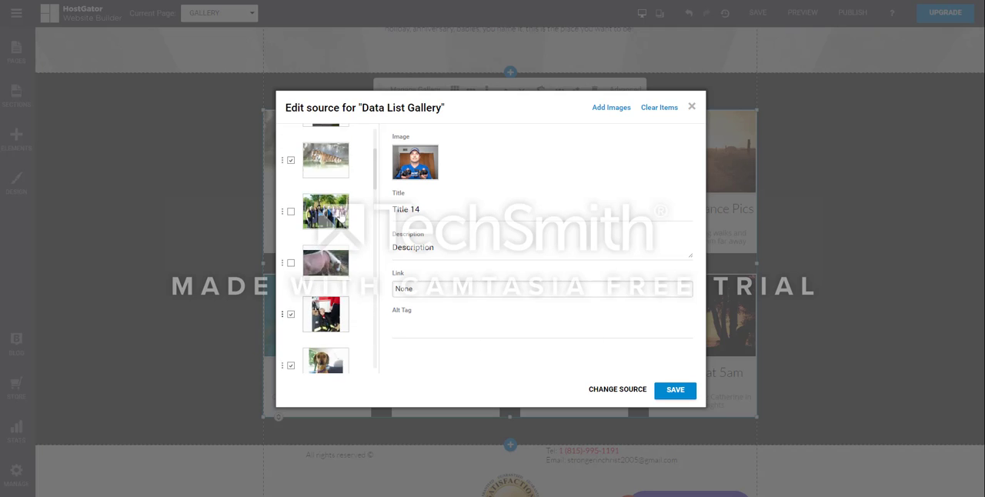
{"action": "scroll", "coordinate": [340, 187], "scroll_direction": "down", "scroll_amount": 10}
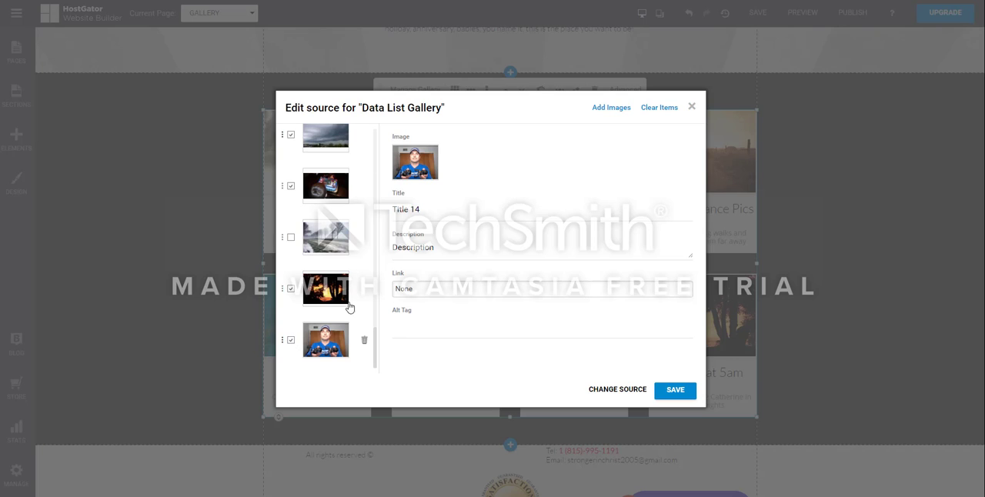
{"action": "left_click", "coordinate": [675, 391]}
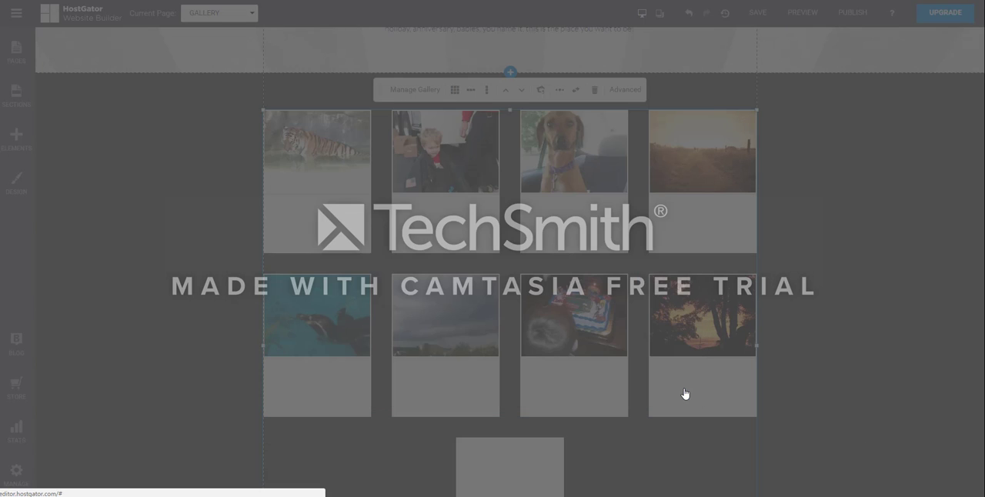
{"action": "scroll", "coordinate": [527, 438], "scroll_direction": "down", "scroll_amount": 5}
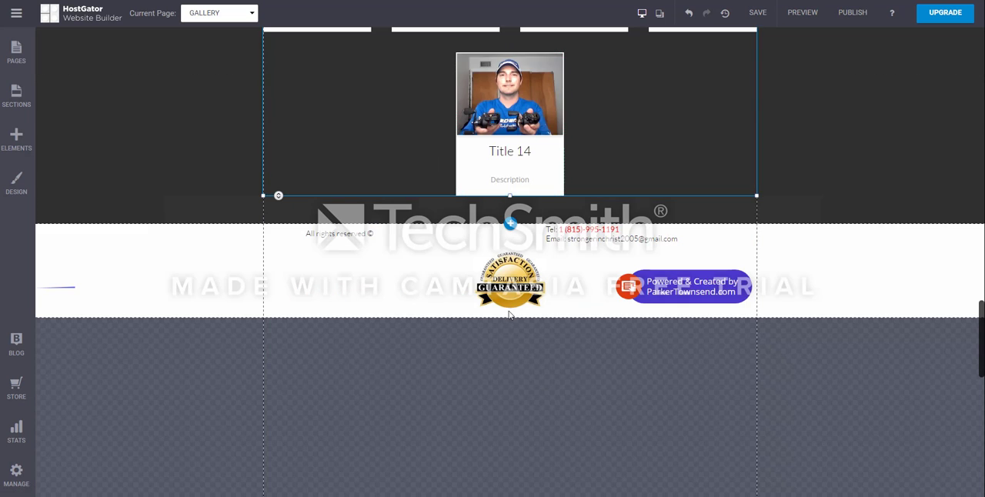
{"action": "scroll", "coordinate": [520, 383], "scroll_direction": "up", "scroll_amount": 4}
{"action": "scroll", "coordinate": [520, 383], "scroll_direction": "down", "scroll_amount": 1}
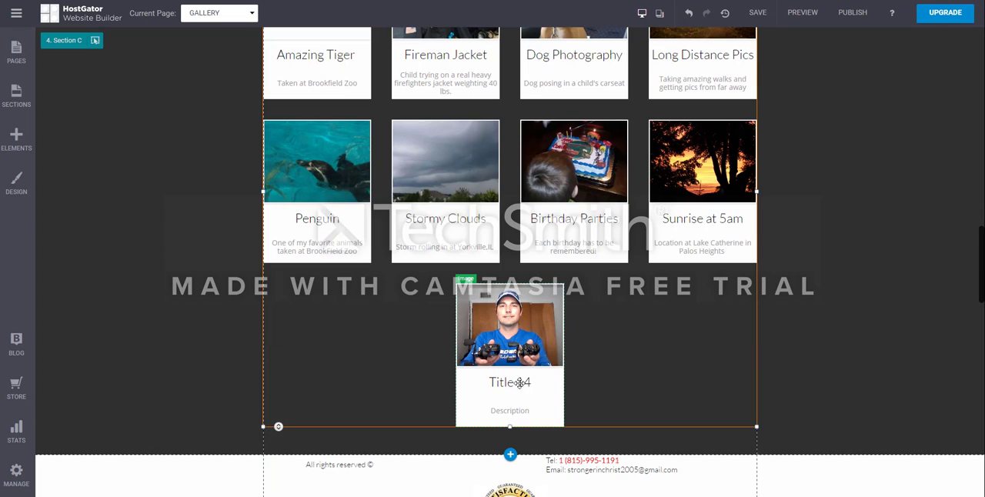
Step: Reopen the gallery's image source from the newly placed image, exclude that image from display and save the source
{"action": "left_click", "coordinate": [510, 334]}
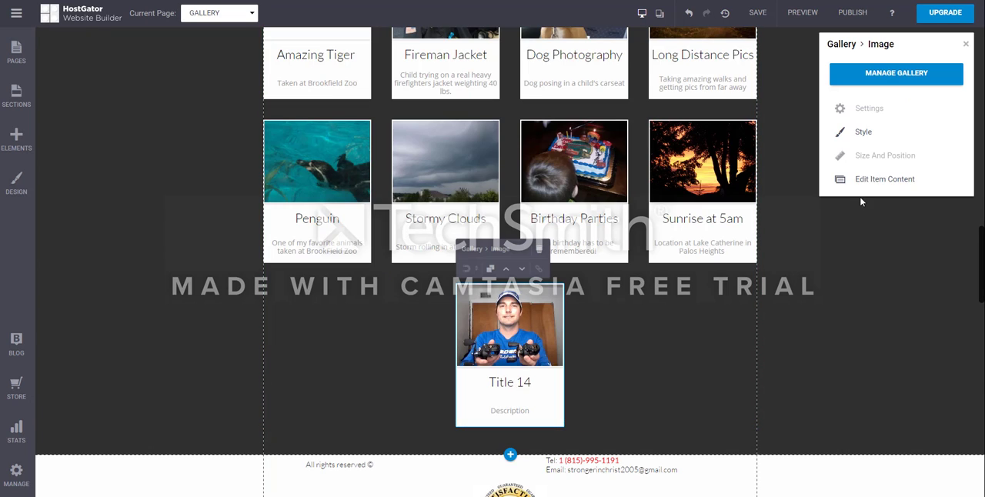
{"action": "left_click", "coordinate": [884, 75]}
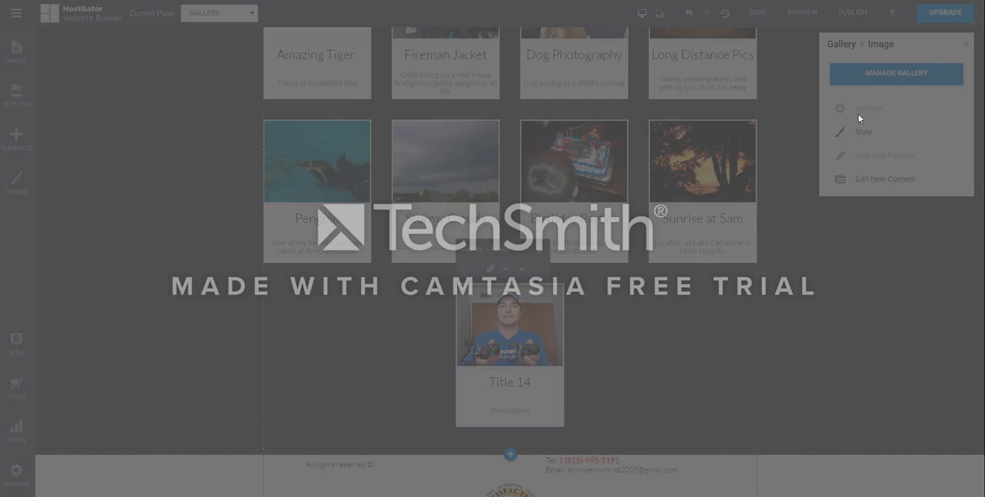
{"action": "scroll", "coordinate": [327, 338], "scroll_direction": "down", "scroll_amount": 10}
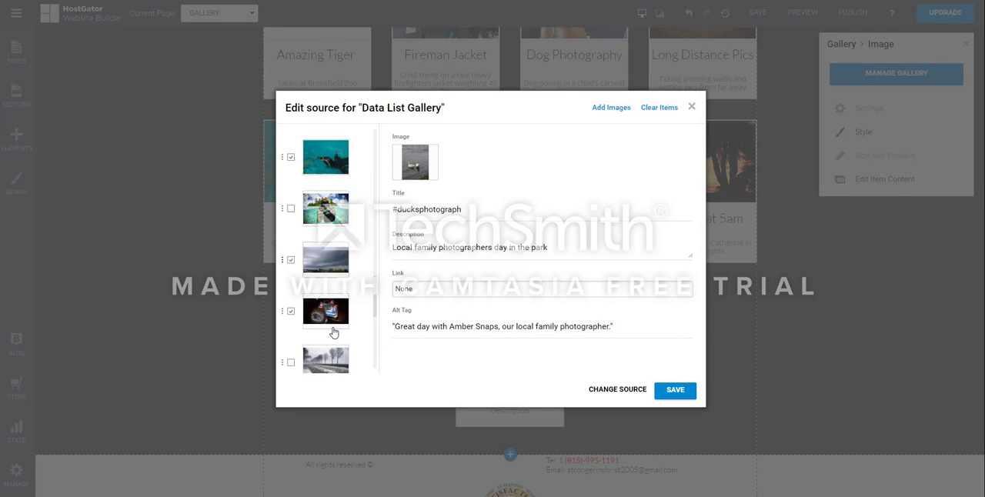
{"action": "left_click", "coordinate": [291, 339]}
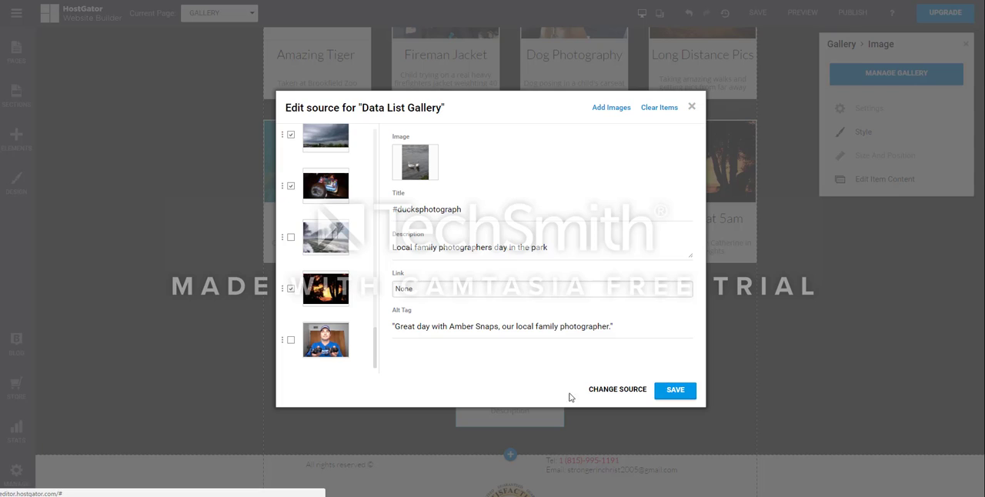
{"action": "left_click", "coordinate": [682, 394]}
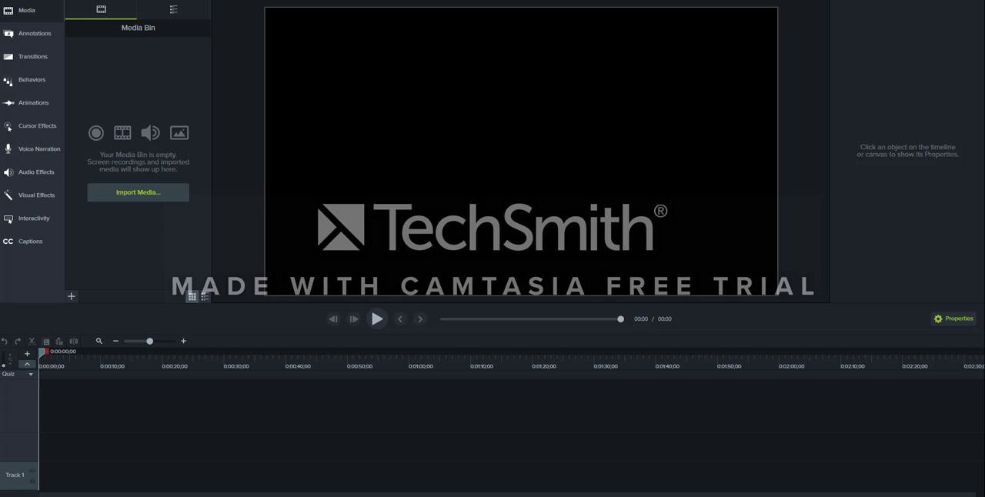
{"action": "left_click", "coordinate": [650, 480]}
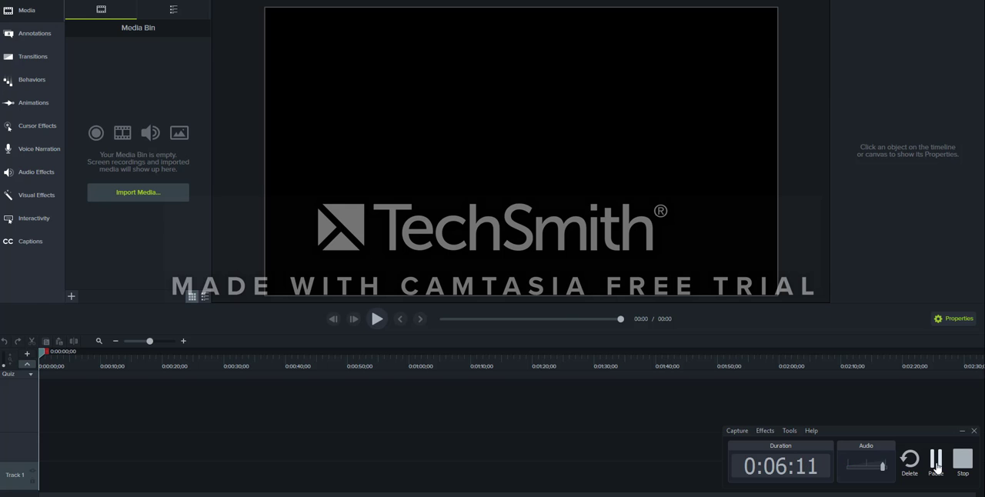
{"action": "left_click", "coordinate": [935, 460]}
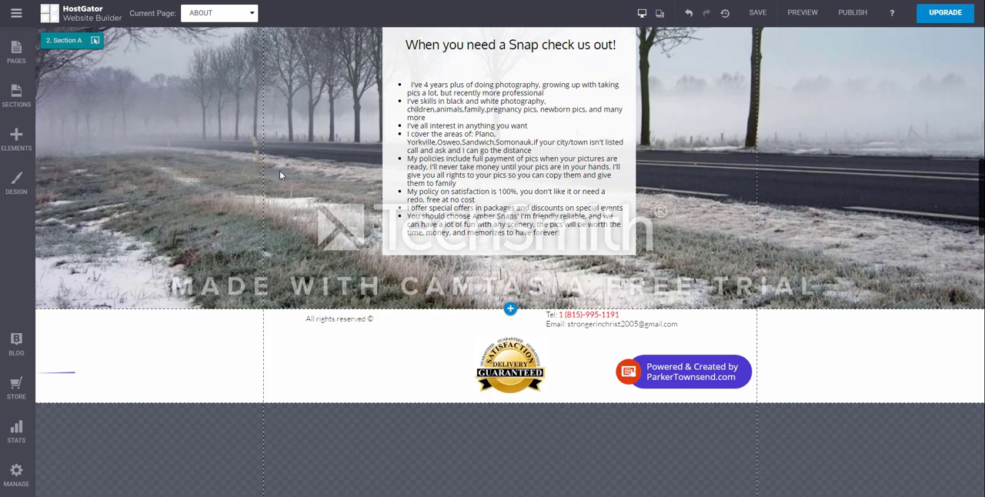
Step: Shift the bulleted text block and the heading "When you need a Snap check us out!" to the right on the About page
{"action": "scroll", "coordinate": [283, 133], "scroll_direction": "up", "scroll_amount": 2}
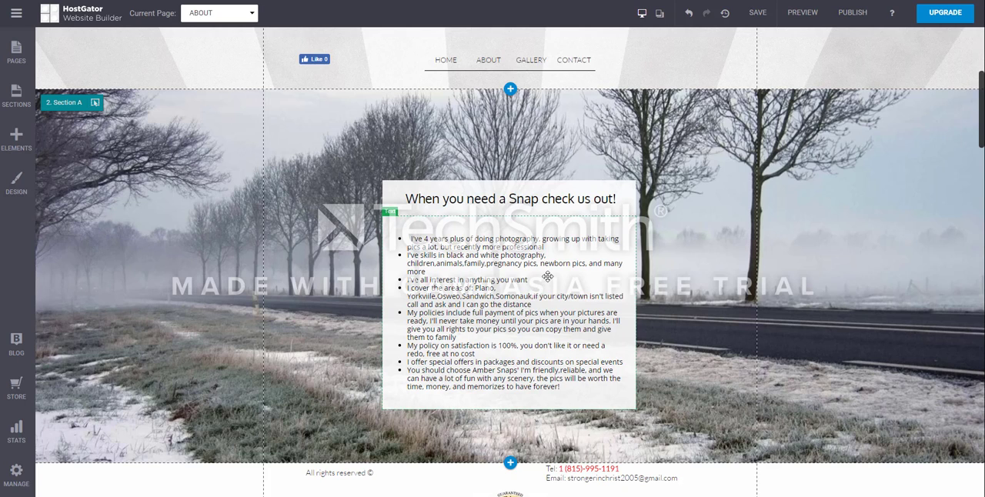
{"action": "left_click_drag", "start_coordinate": [548, 279], "coordinate": [613, 289]}
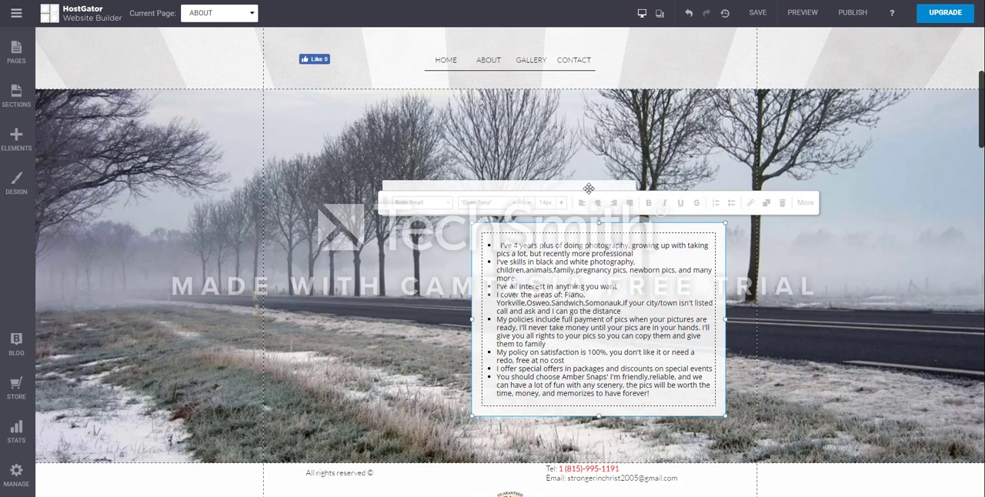
{"action": "left_click_drag", "start_coordinate": [588, 189], "coordinate": [621, 132]}
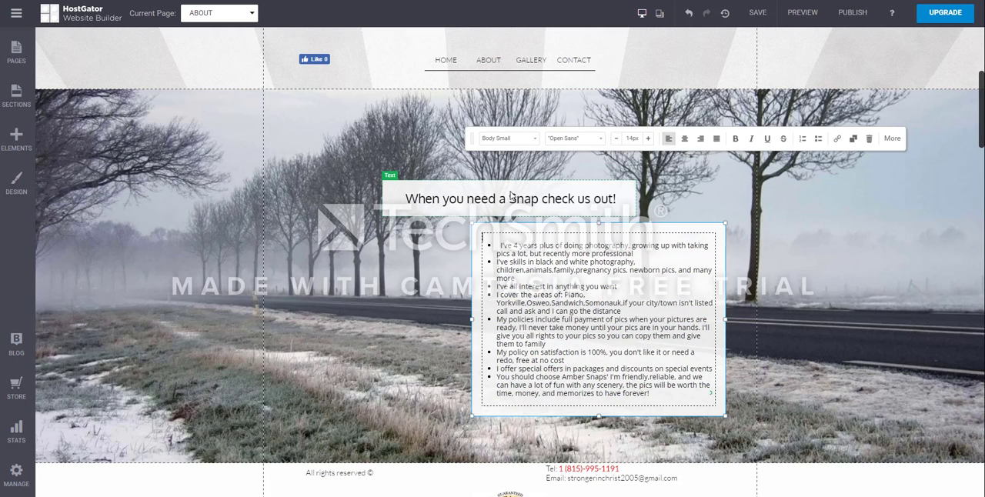
{"action": "left_click_drag", "start_coordinate": [573, 191], "coordinate": [521, 201]}
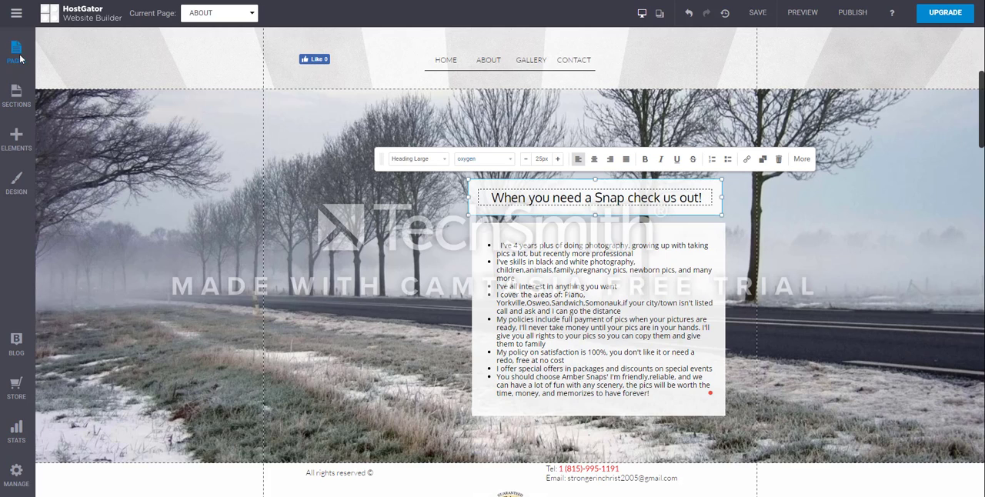
Step: Start adding a single Image element to the About page
{"action": "left_click", "coordinate": [19, 142]}
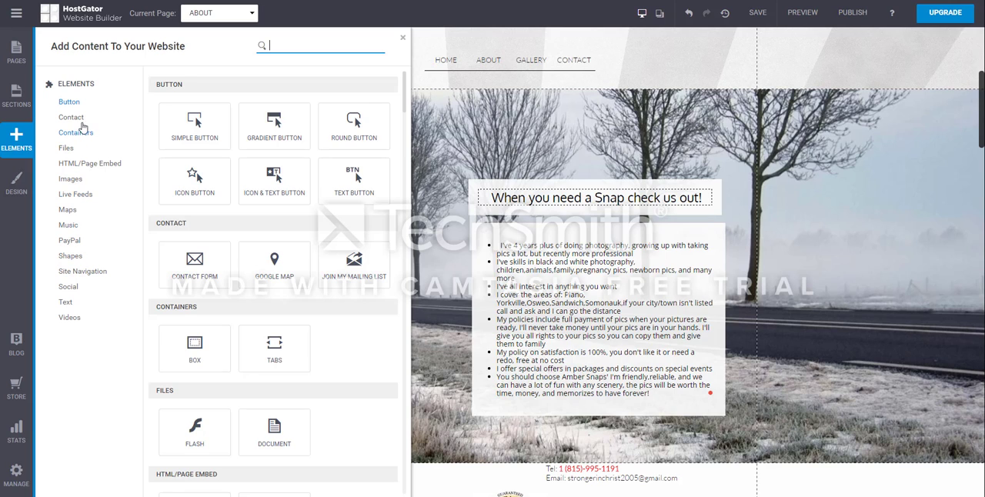
{"action": "scroll", "coordinate": [304, 269], "scroll_direction": "down", "scroll_amount": 7}
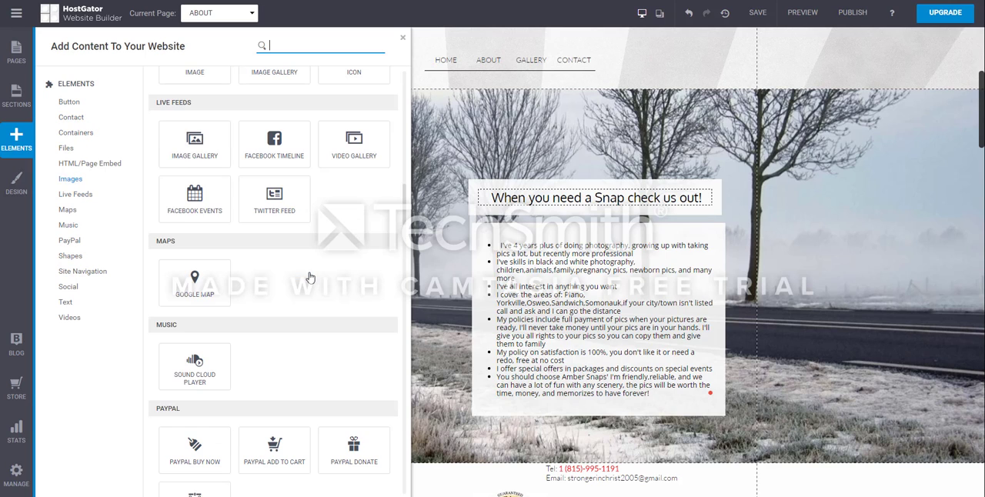
{"action": "scroll", "coordinate": [310, 277], "scroll_direction": "up", "scroll_amount": 1}
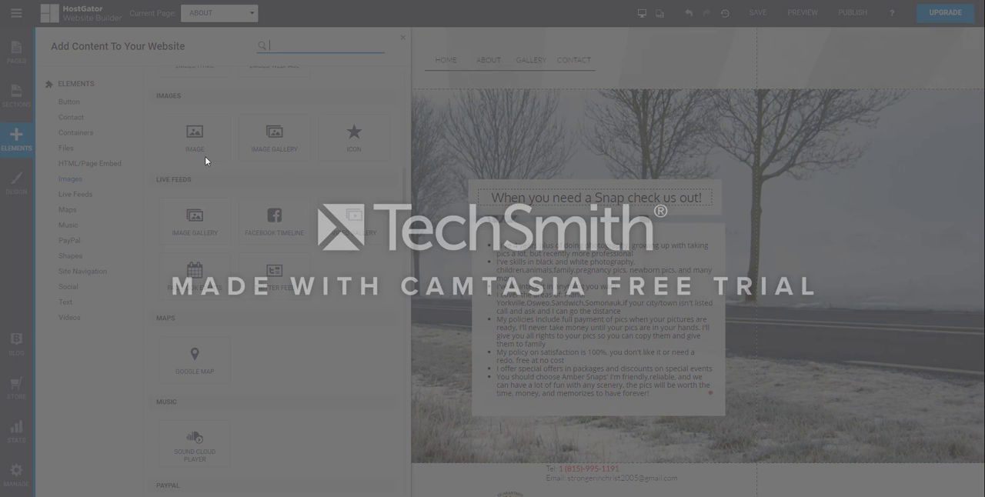
{"action": "left_click", "coordinate": [205, 159]}
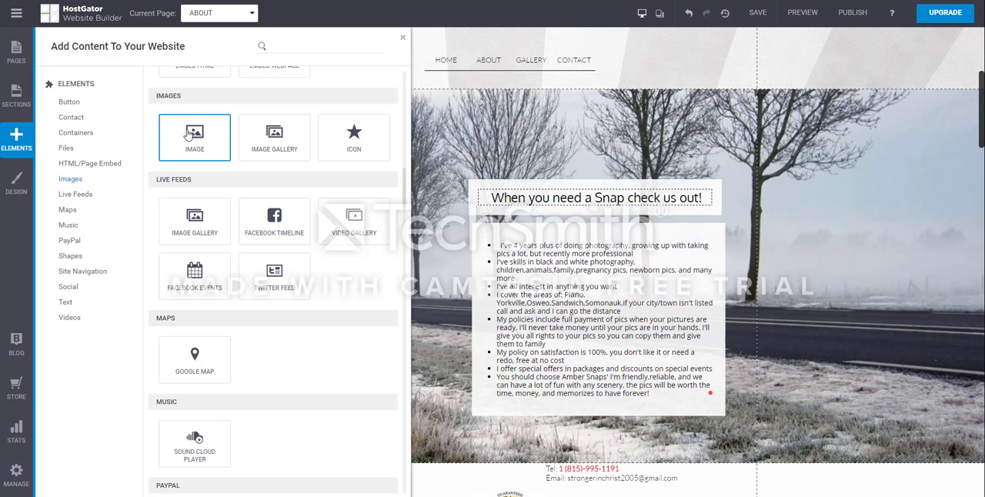
{"action": "left_click", "coordinate": [189, 135]}
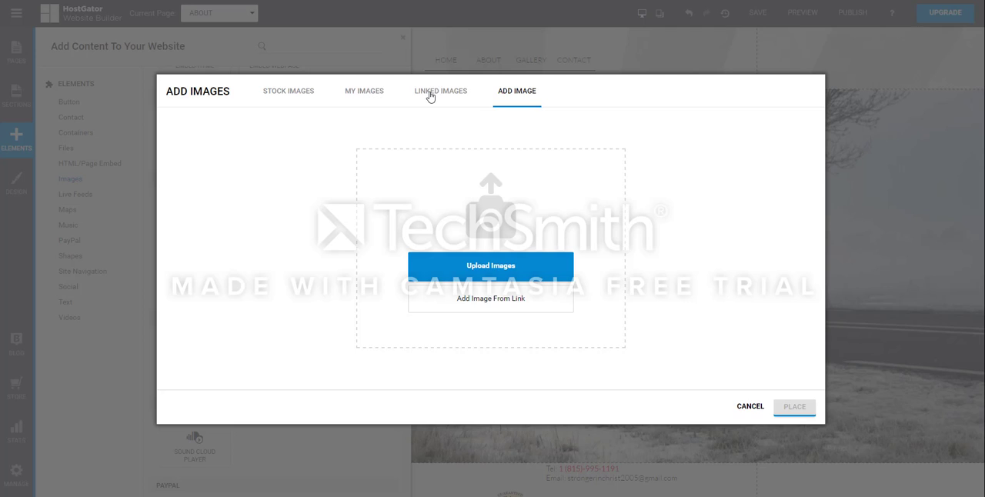
Step: Check the linked images source and open the link entry for adding an image from a web address
{"action": "left_click", "coordinate": [461, 94]}
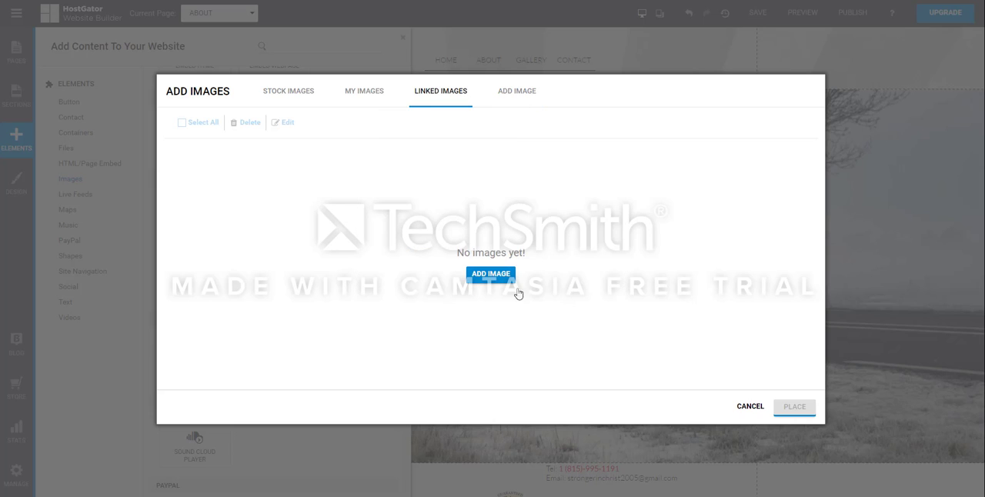
{"action": "left_click", "coordinate": [523, 93]}
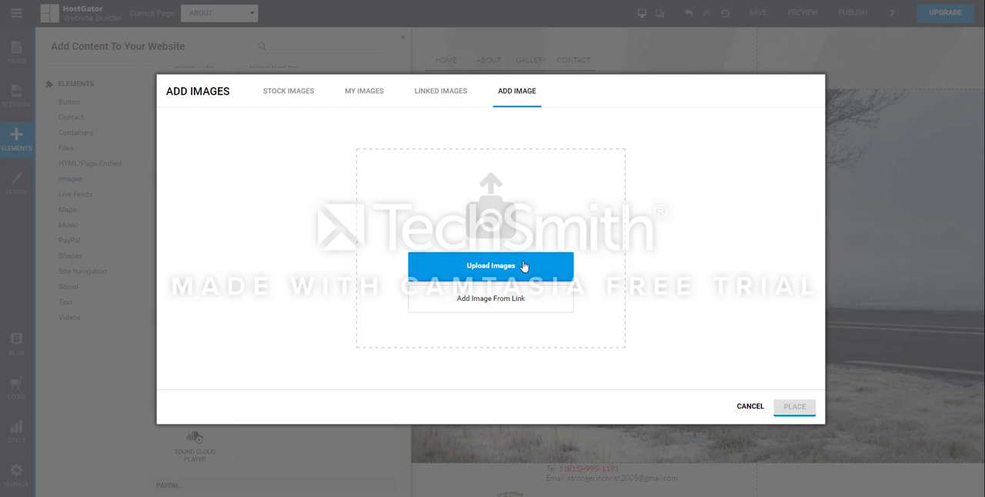
{"action": "left_click", "coordinate": [503, 304]}
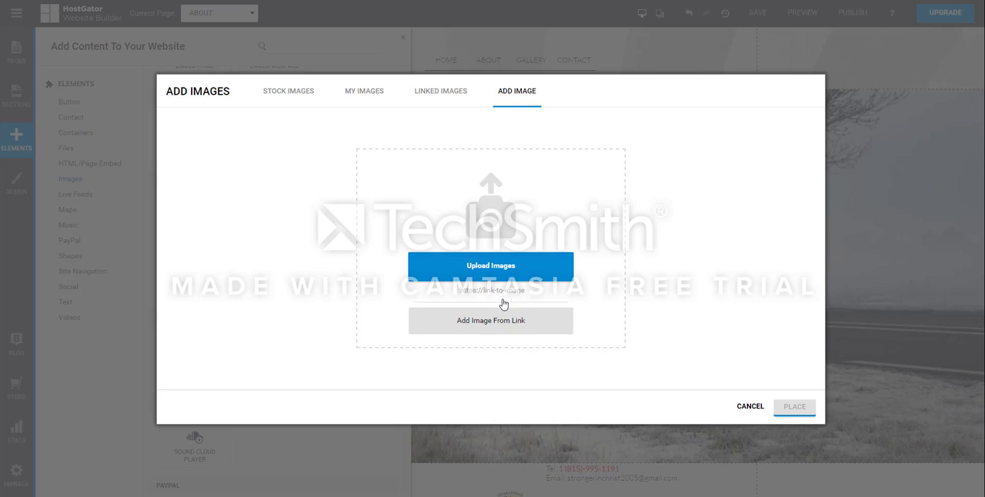
{"action": "left_click", "coordinate": [442, 292]}
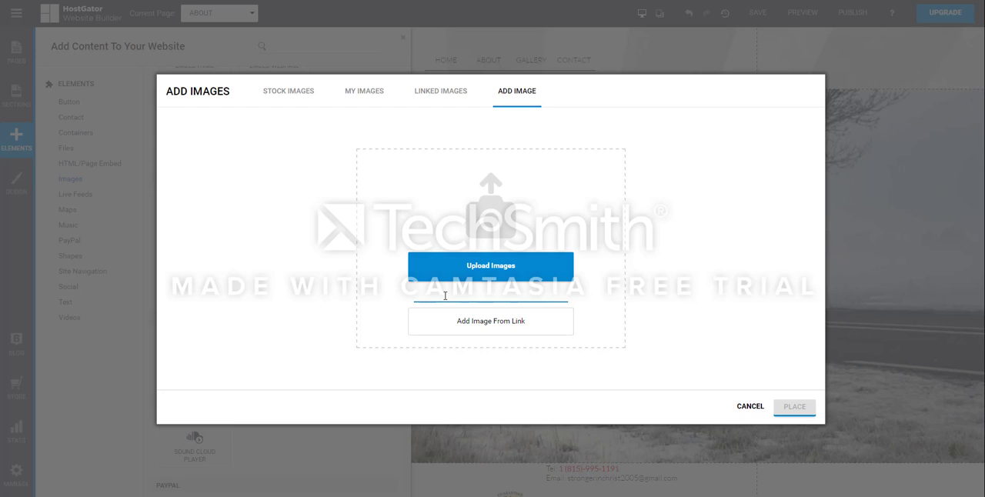
Step: Look through the uploaded images and the stock image categories, including Night Life and Sport
{"action": "left_click", "coordinate": [351, 92]}
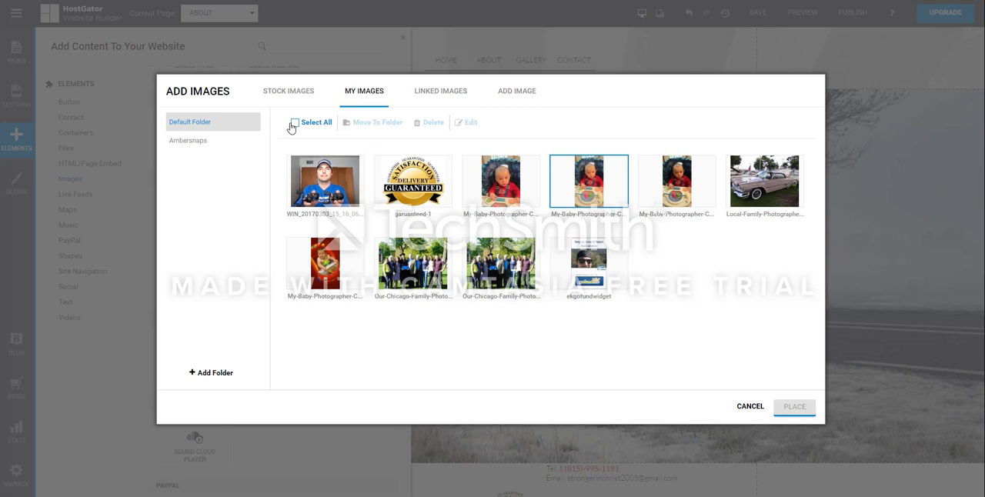
{"action": "left_click", "coordinate": [299, 92]}
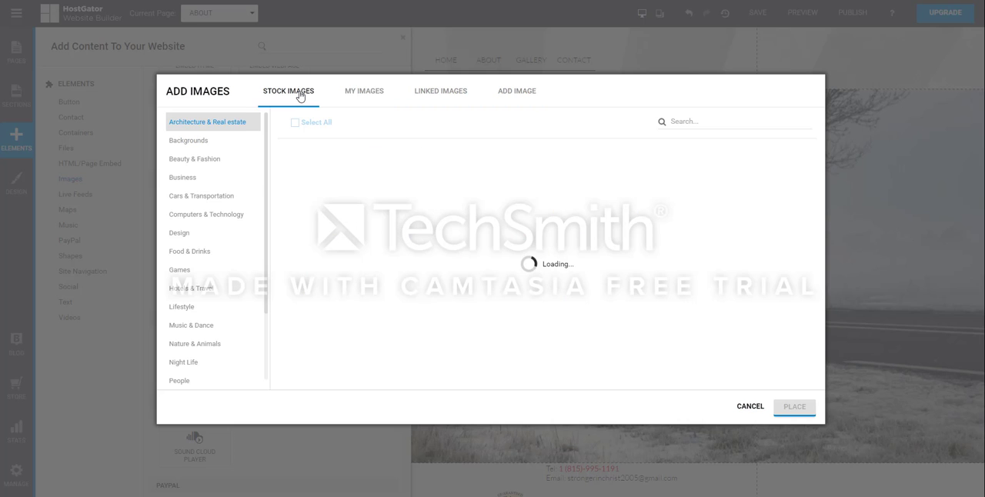
{"action": "scroll", "coordinate": [206, 177], "scroll_direction": "down", "scroll_amount": 1}
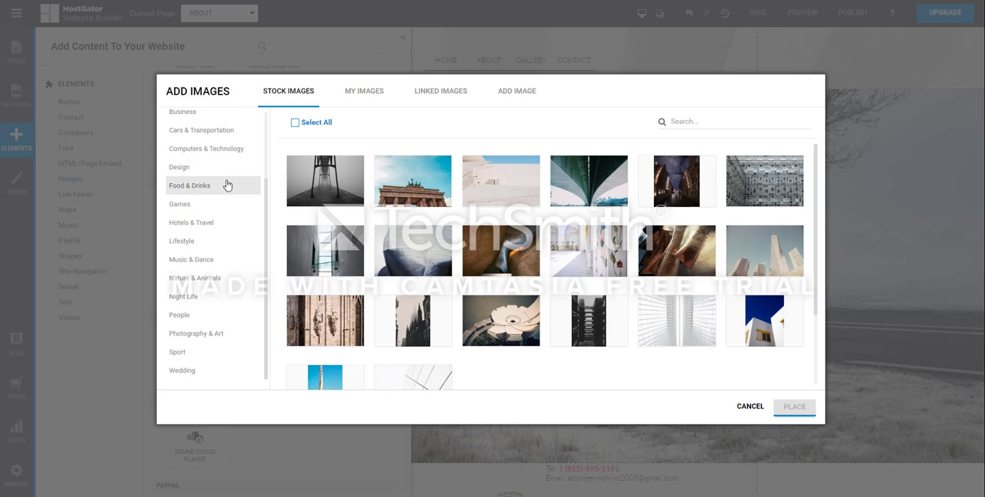
{"action": "left_click", "coordinate": [188, 306]}
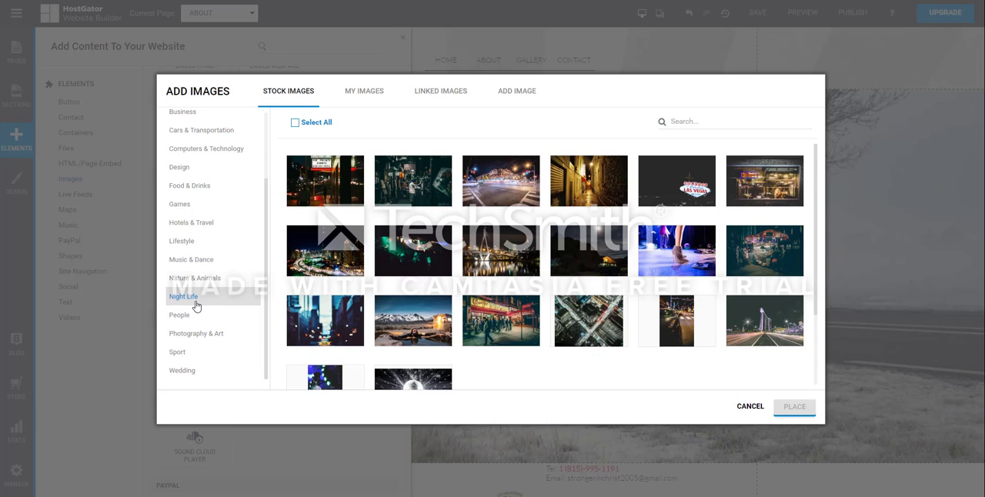
{"action": "left_click", "coordinate": [343, 192]}
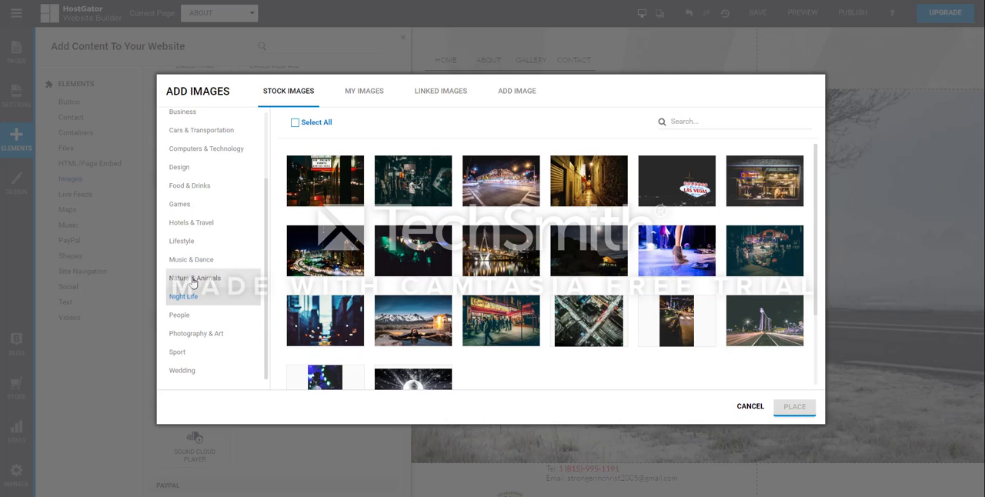
{"action": "scroll", "coordinate": [193, 281], "scroll_direction": "up", "scroll_amount": 2}
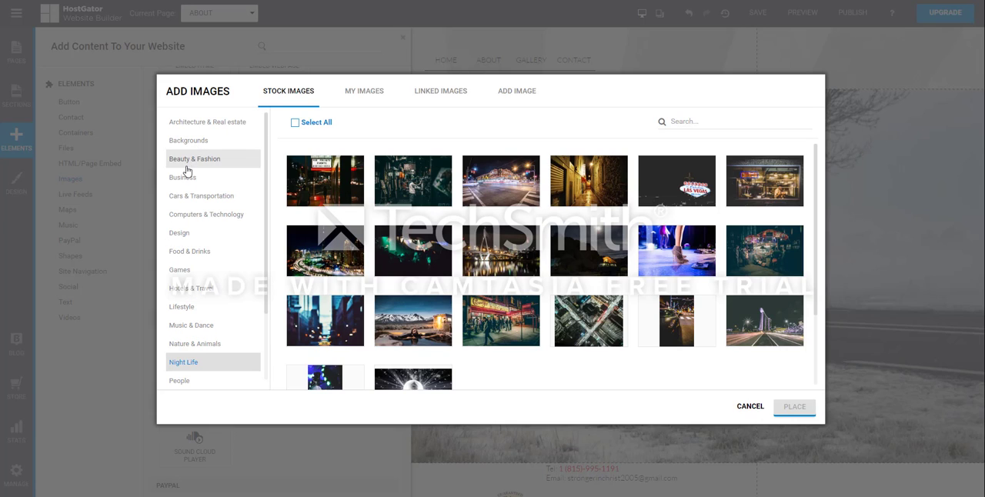
{"action": "scroll", "coordinate": [208, 227], "scroll_direction": "down", "scroll_amount": 2}
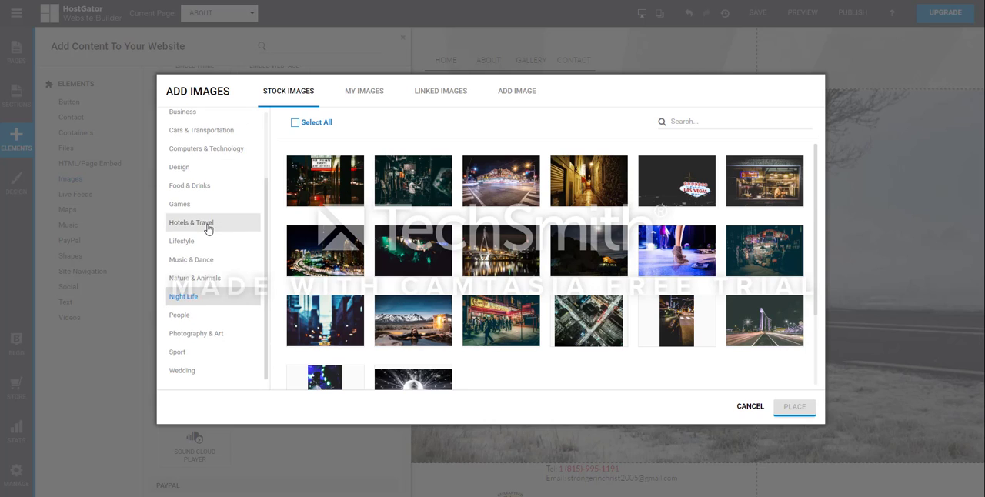
{"action": "left_click", "coordinate": [197, 353]}
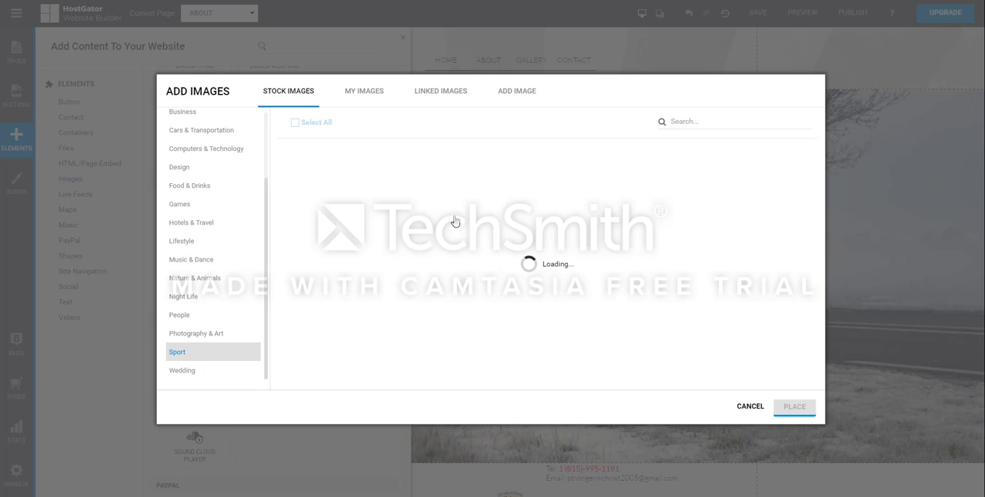
{"action": "scroll", "coordinate": [244, 226], "scroll_direction": "up", "scroll_amount": 2}
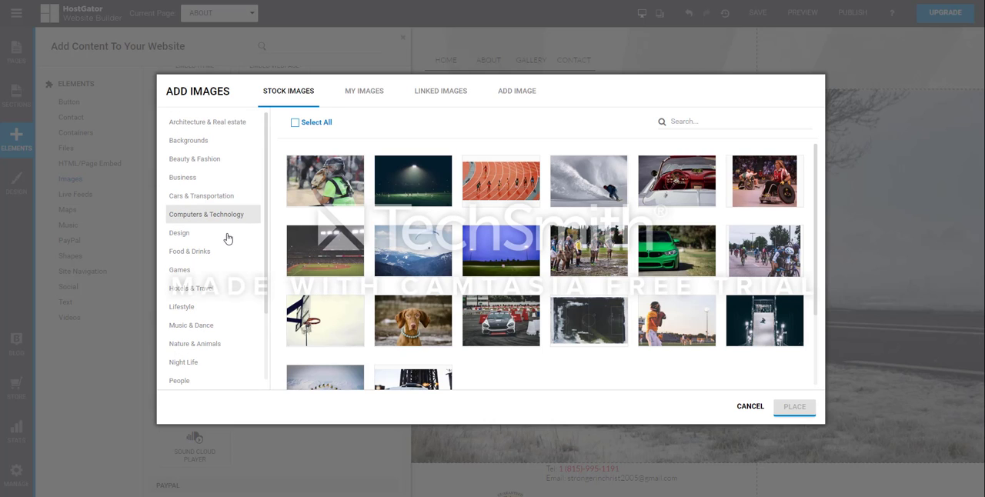
Step: Place the Lifestyle stock photo of the boy in a blue patterned sweater on the About page, beside the bulleted text
{"action": "left_click", "coordinate": [217, 314]}
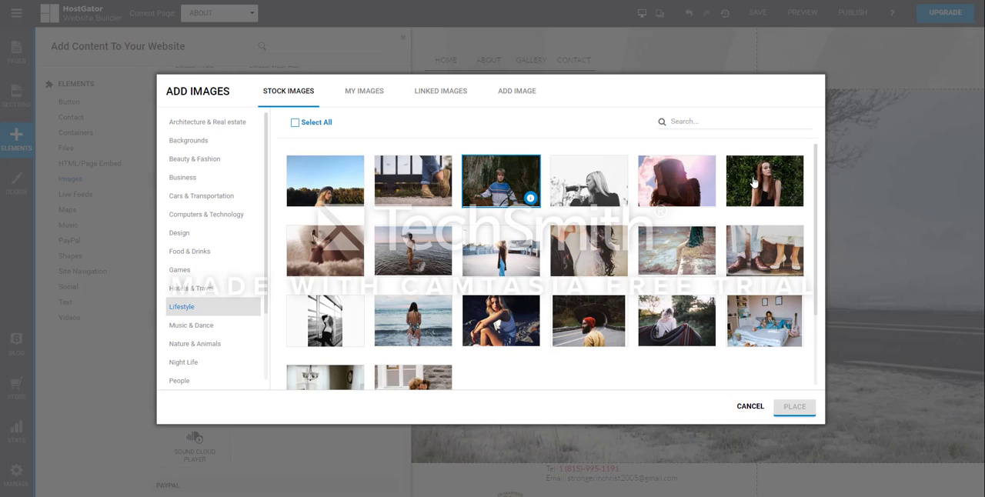
{"action": "left_click", "coordinate": [502, 187]}
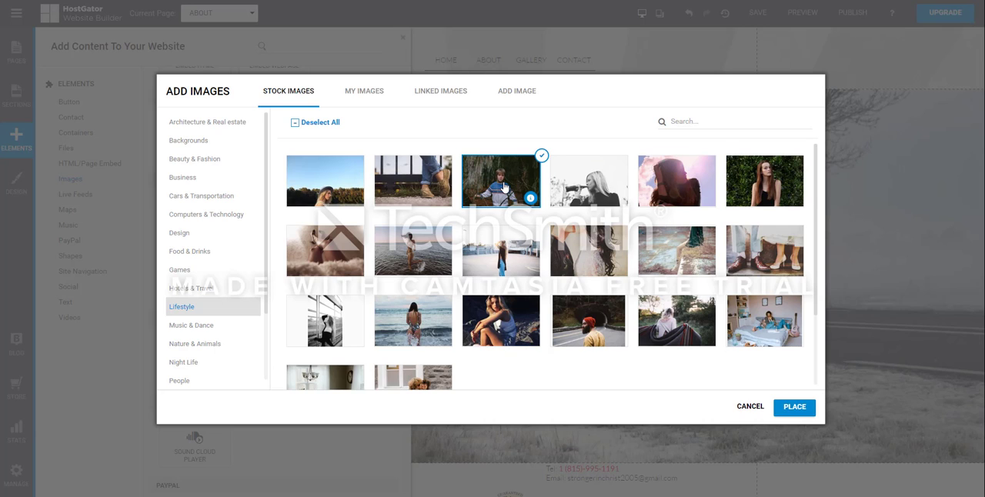
{"action": "left_click", "coordinate": [795, 408]}
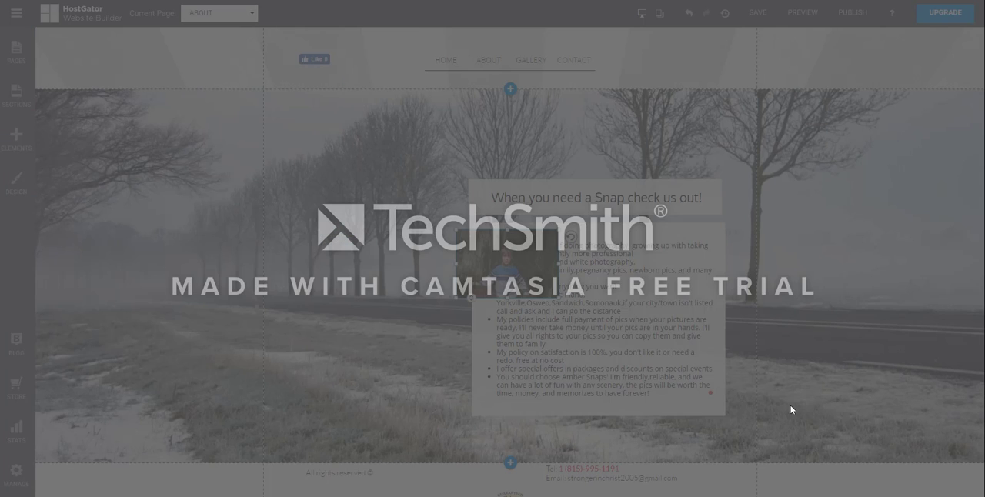
{"action": "left_click_drag", "start_coordinate": [482, 243], "coordinate": [278, 220]}
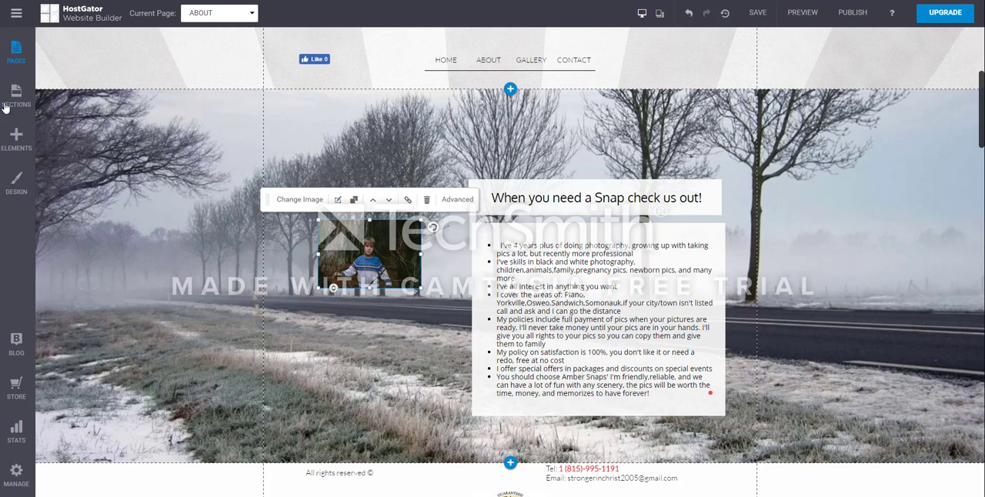
Step: Add the Social Links Icons element to the About page above the boy's photo
{"action": "left_click", "coordinate": [17, 145]}
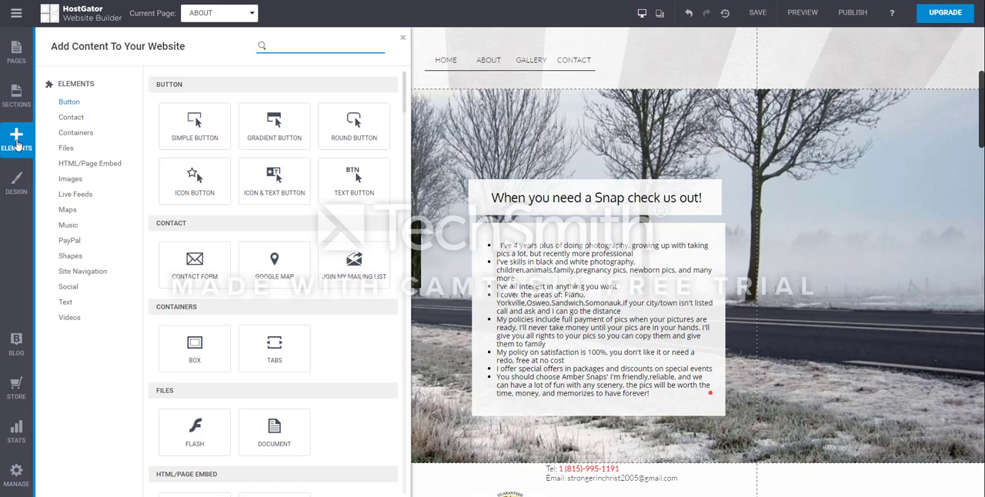
{"action": "scroll", "coordinate": [213, 319], "scroll_direction": "down", "scroll_amount": 3}
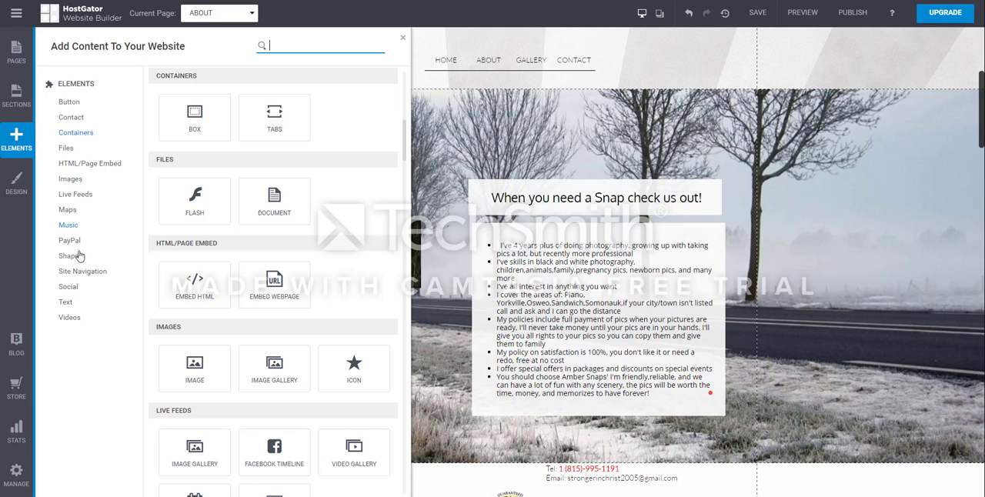
{"action": "scroll", "coordinate": [269, 231], "scroll_direction": "down", "scroll_amount": 2}
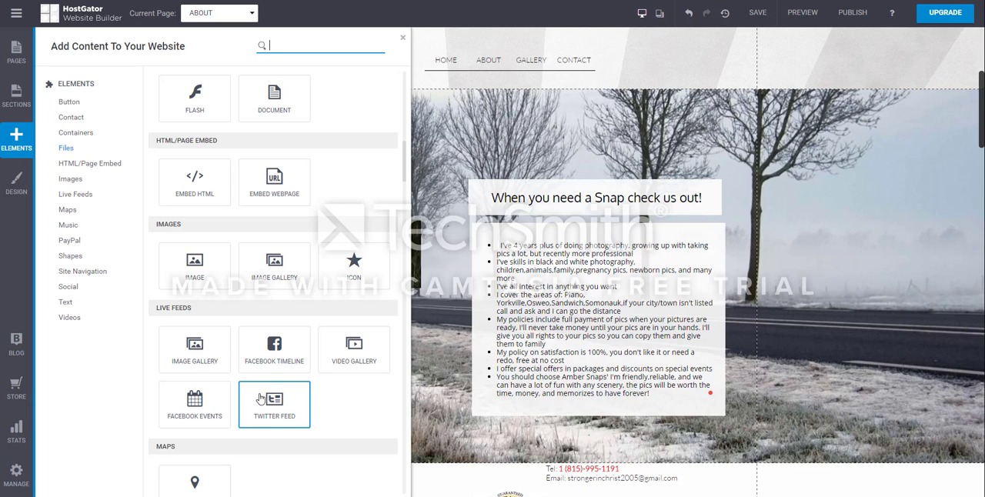
{"action": "scroll", "coordinate": [271, 388], "scroll_direction": "up", "scroll_amount": 1}
{"action": "scroll", "coordinate": [212, 250], "scroll_direction": "up", "scroll_amount": 2}
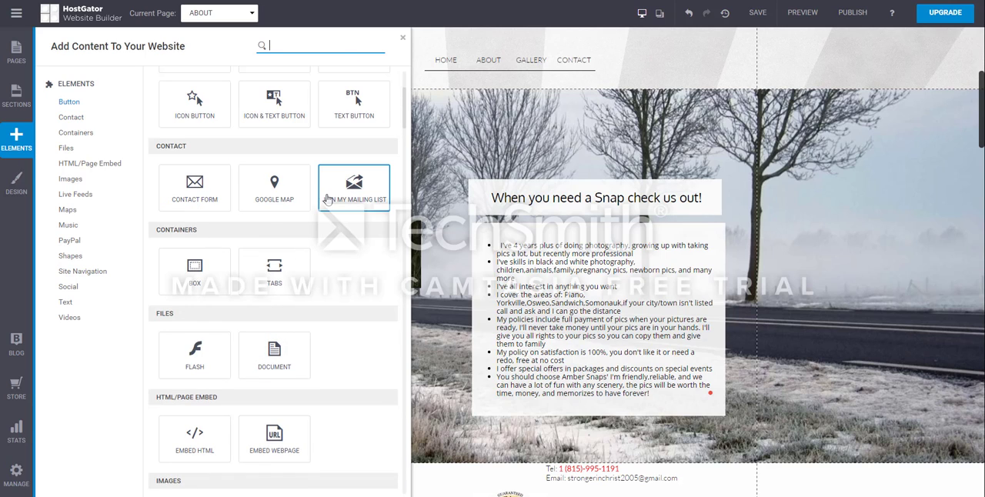
{"action": "scroll", "coordinate": [338, 196], "scroll_direction": "up", "scroll_amount": 1}
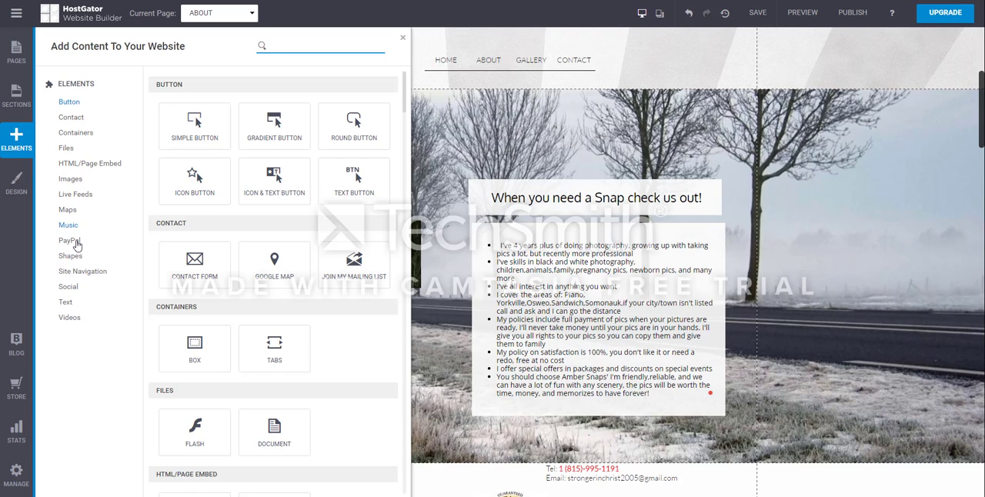
{"action": "left_click", "coordinate": [73, 286]}
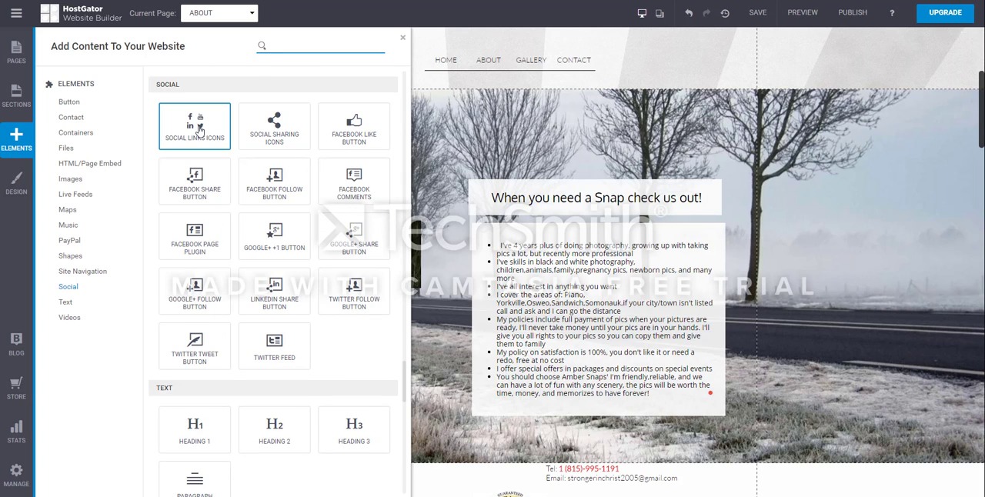
{"action": "left_click_drag", "start_coordinate": [201, 137], "coordinate": [364, 139]}
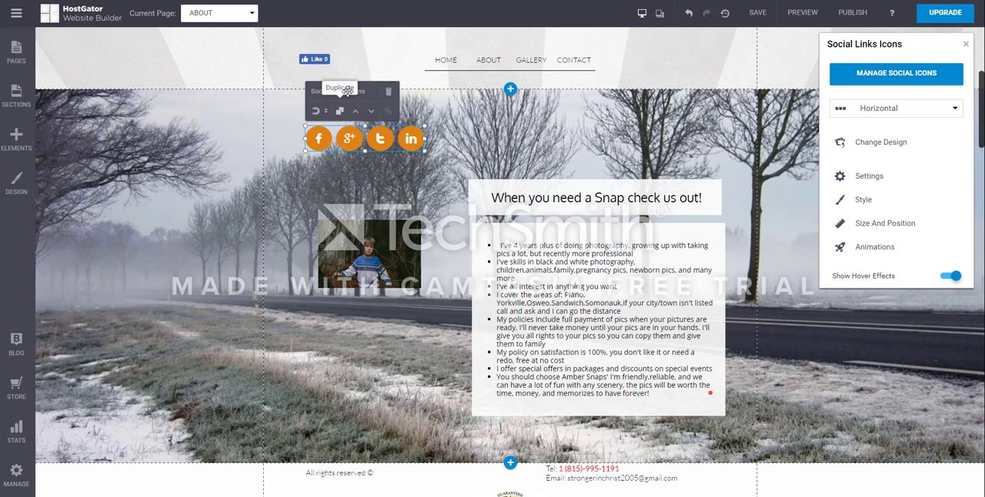
Step: Browse the alternative Horizontal Social Icons designs for the social links and leave without applying one
{"action": "left_click", "coordinate": [882, 143]}
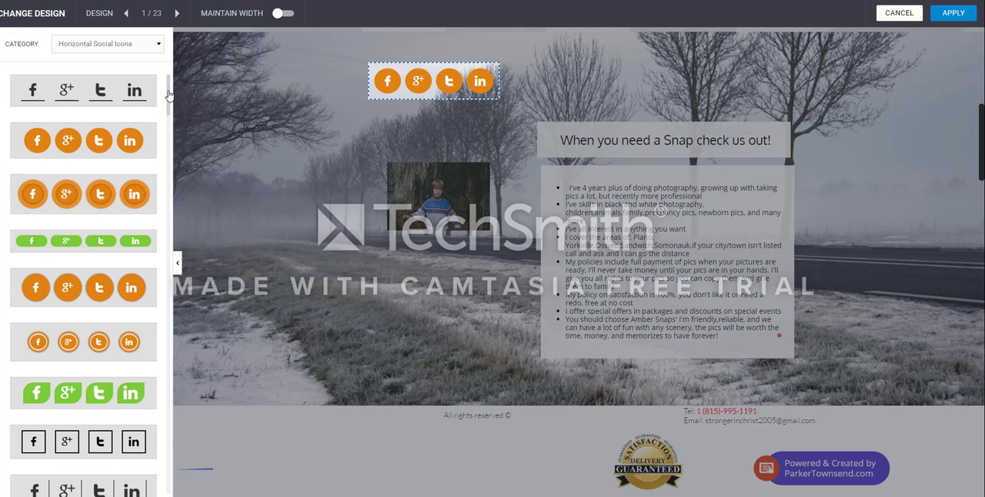
{"action": "mouse_move", "coordinate": [168, 94]}
{"action": "left_mouse_down"}
{"action": "mouse_move", "coordinate": [168, 124]}
{"action": "mouse_move", "coordinate": [293, 207]}
{"action": "mouse_move", "coordinate": [460, 176]}
{"action": "left_mouse_up"}
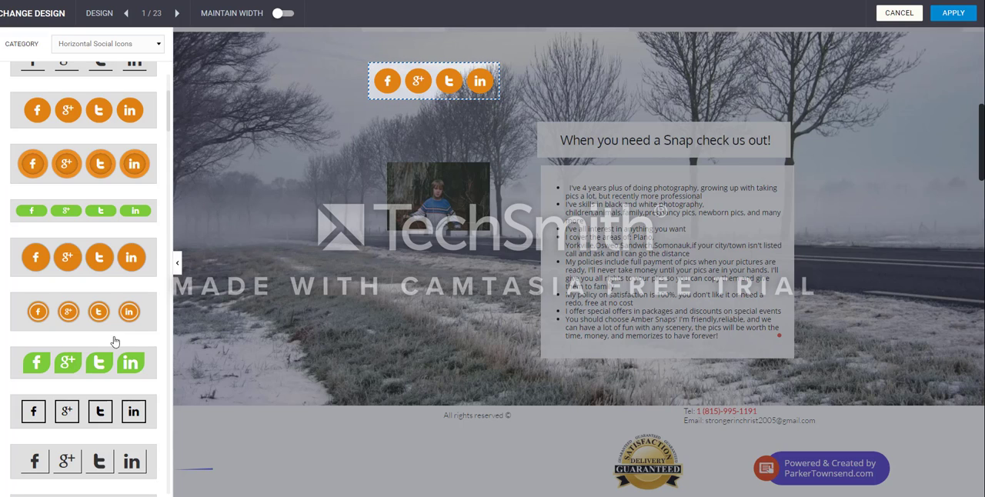
{"action": "scroll", "coordinate": [119, 323], "scroll_direction": "up", "scroll_amount": 1}
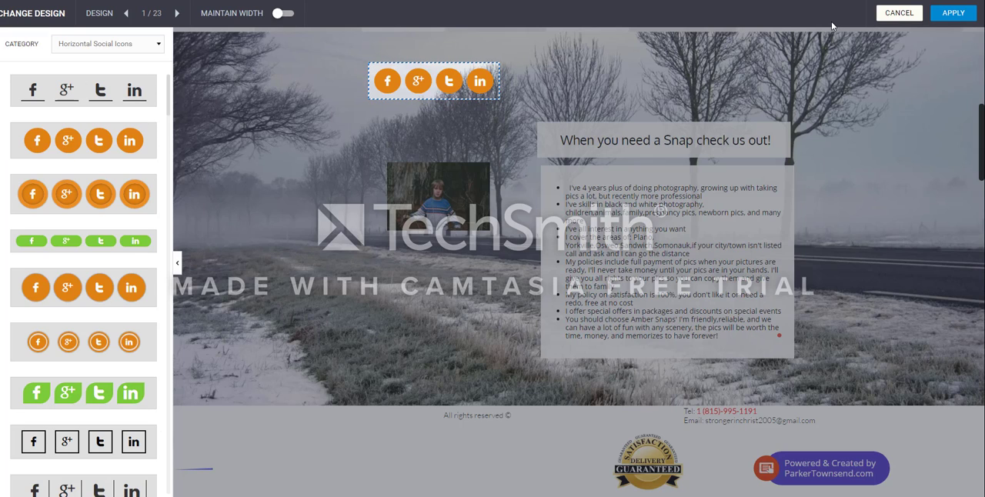
{"action": "left_click", "coordinate": [897, 14]}
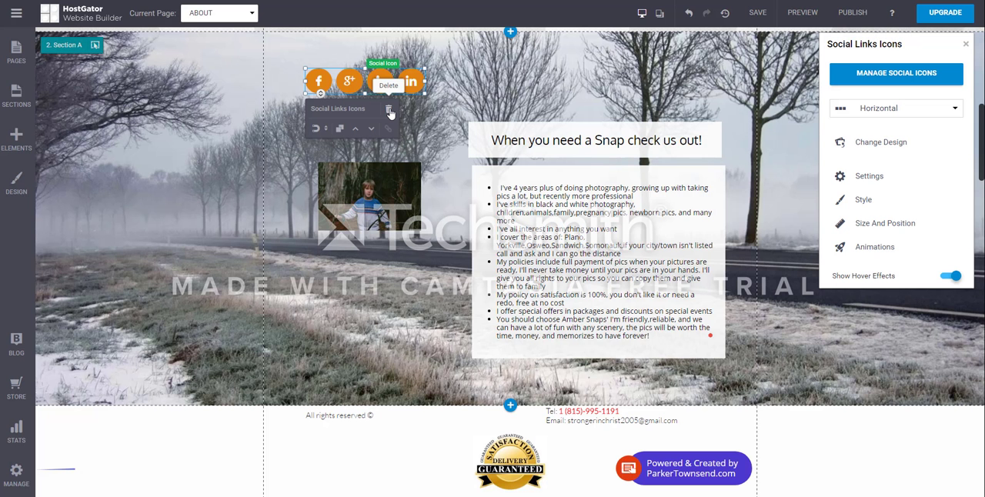
Step: Extend the boy's photo downward to make it taller beside the bulleted text
{"action": "left_click", "coordinate": [379, 193]}
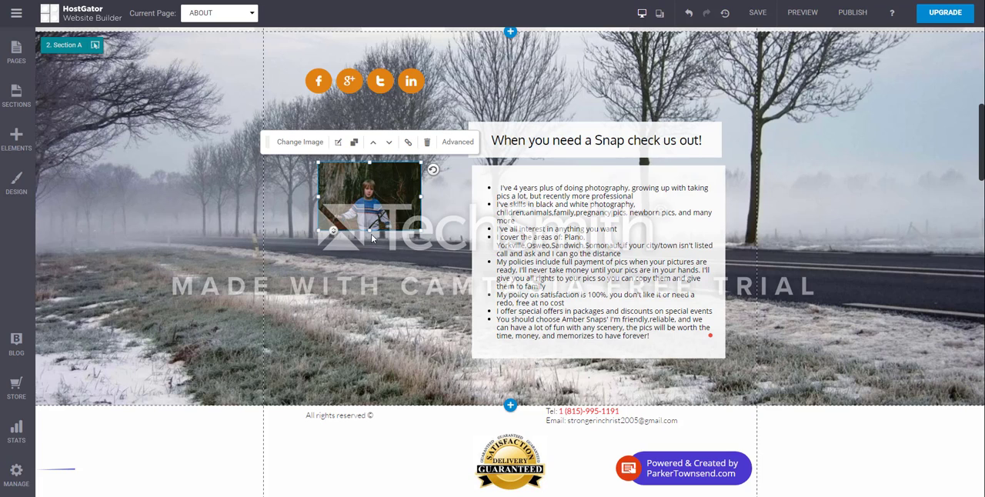
{"action": "left_click_drag", "start_coordinate": [369, 232], "coordinate": [370, 281]}
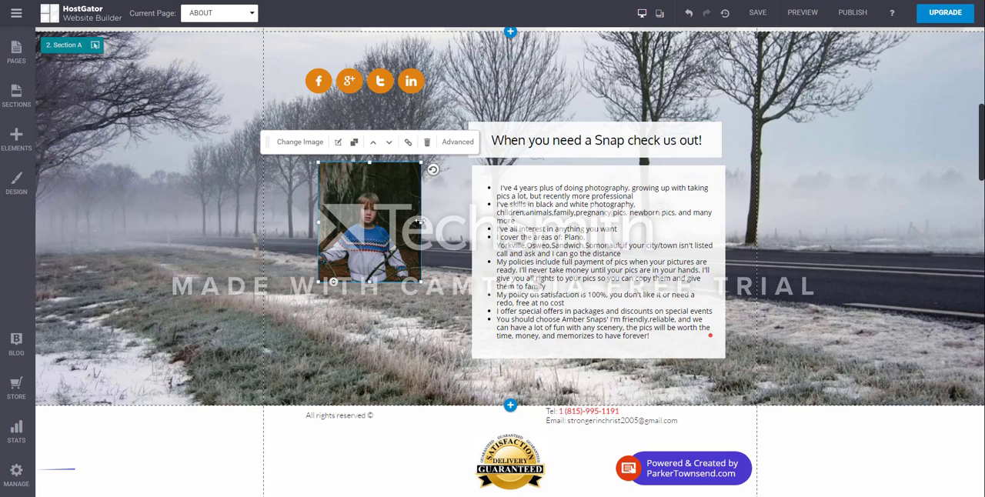
Step: Widen and enlarge the boy's photo, and move it lower beside the bulleted text
{"action": "left_click_drag", "start_coordinate": [422, 222], "coordinate": [460, 223]}
{"action": "left_click_drag", "start_coordinate": [317, 221], "coordinate": [295, 221]}
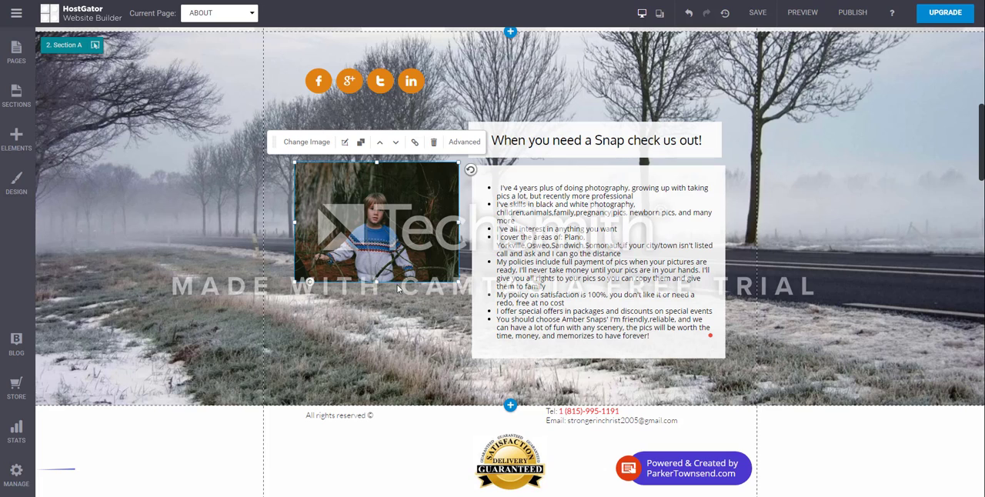
{"action": "left_click_drag", "start_coordinate": [376, 291], "coordinate": [377, 304]}
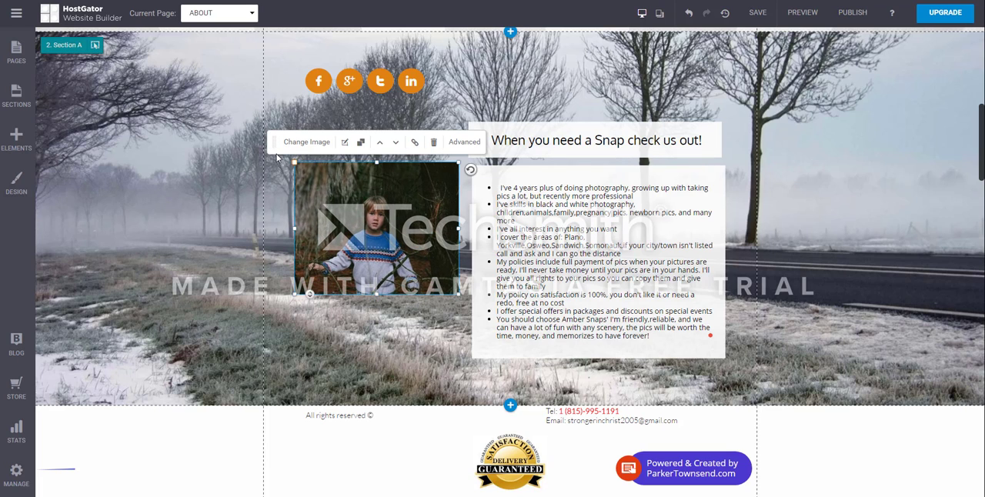
{"action": "left_click_drag", "start_coordinate": [294, 162], "coordinate": [277, 153]}
{"action": "left_click_drag", "start_coordinate": [376, 270], "coordinate": [388, 306]}
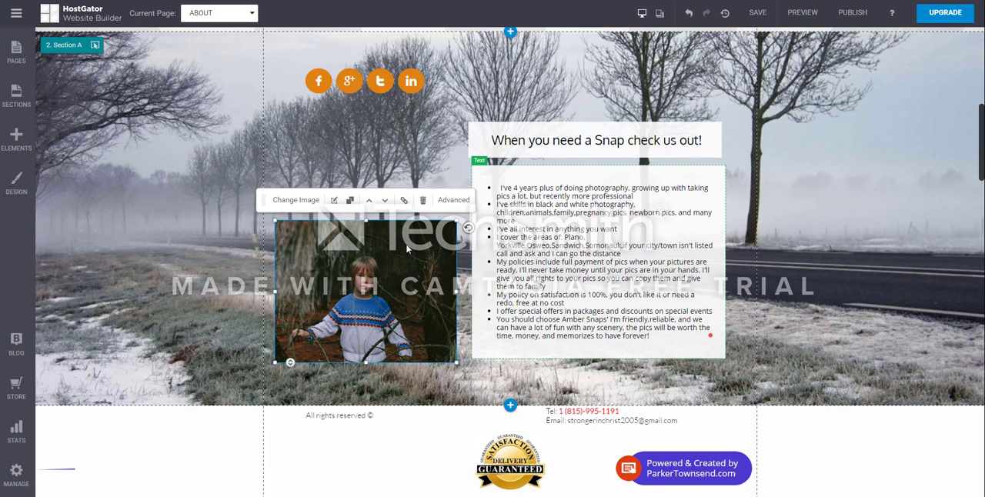
Step: Delete the boy's photo and the Social Links Icons element from the About page
{"action": "left_click", "coordinate": [386, 98]}
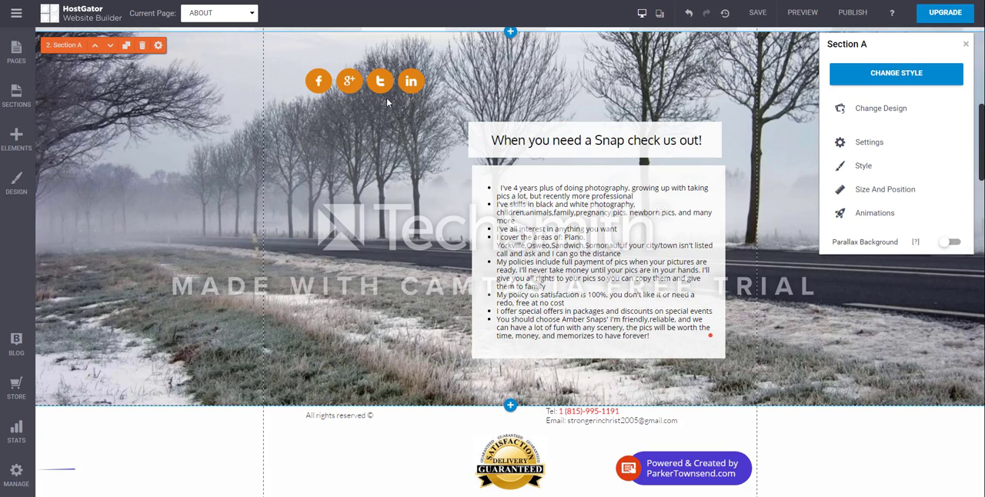
{"action": "left_click", "coordinate": [384, 87]}
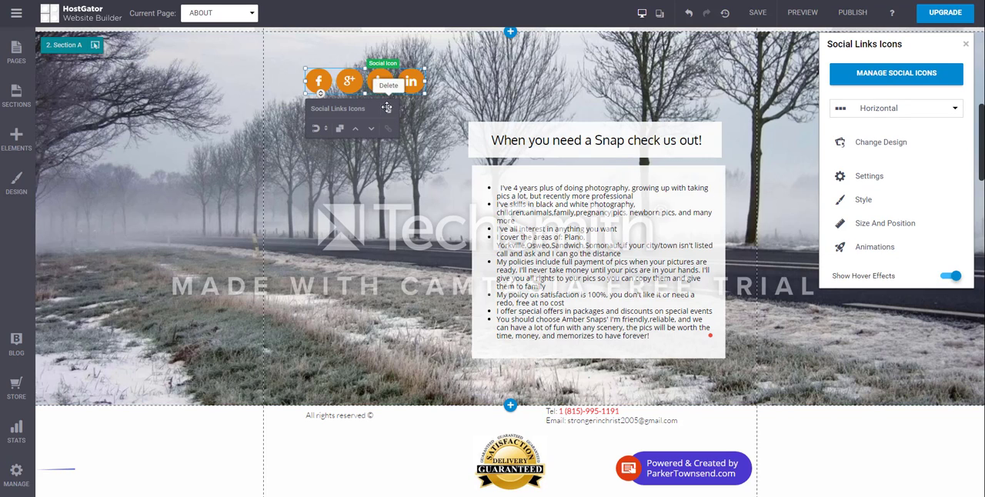
{"action": "left_click", "coordinate": [386, 107]}
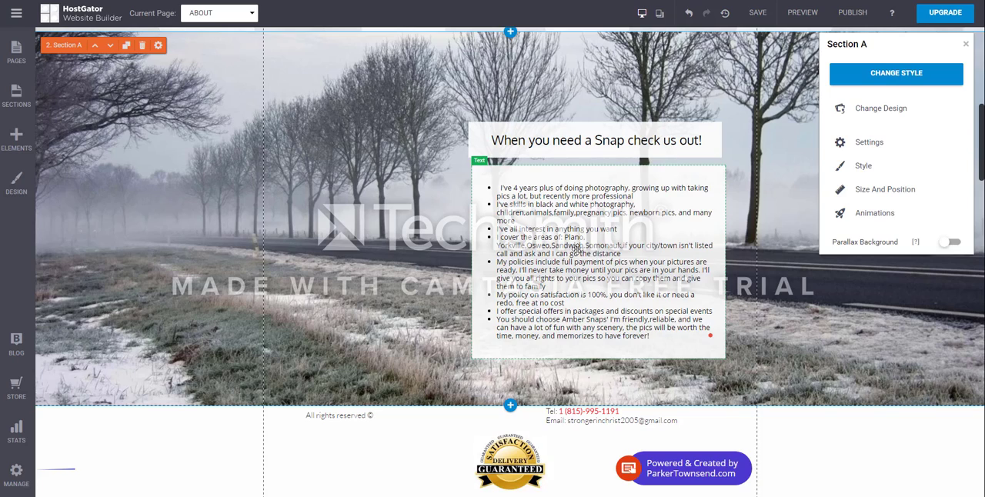
Step: Center the bulleted text box on the About page and align the "When you need a Snap check us out!" heading directly above it
{"action": "left_click_drag", "start_coordinate": [575, 247], "coordinate": [523, 256]}
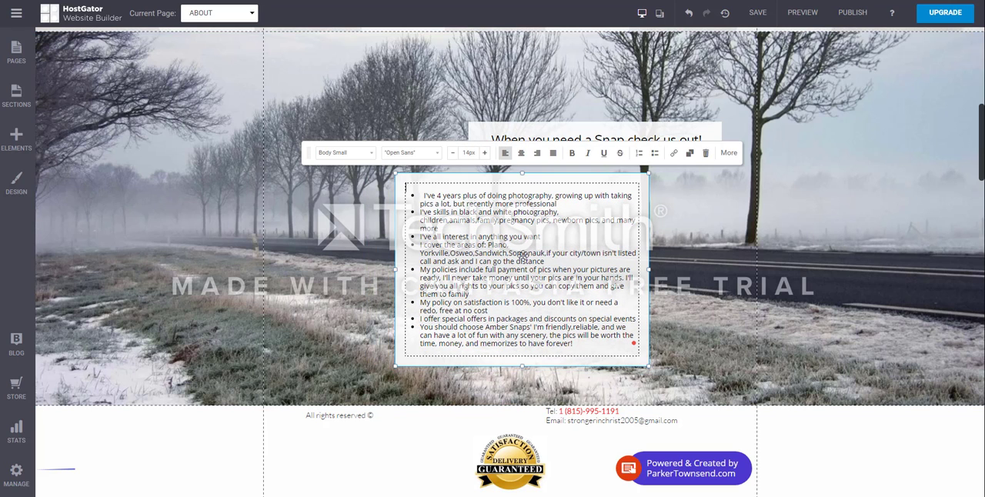
{"action": "left_click_drag", "start_coordinate": [589, 134], "coordinate": [514, 143]}
{"action": "scroll", "coordinate": [673, 229], "scroll_direction": "up", "scroll_amount": 2}
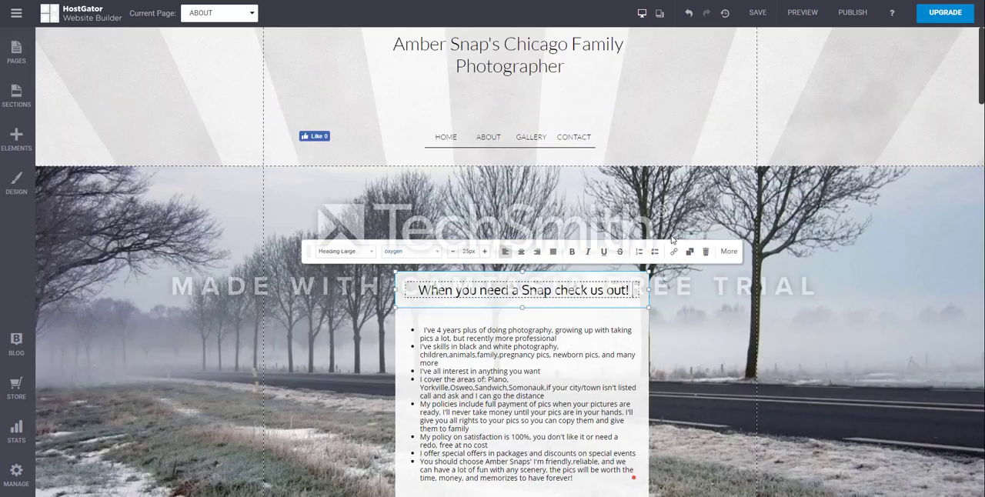
{"action": "scroll", "coordinate": [671, 236], "scroll_direction": "down", "scroll_amount": 3}
{"action": "scroll", "coordinate": [207, 222], "scroll_direction": "up", "scroll_amount": 3}
{"action": "left_click", "coordinate": [784, 294]}
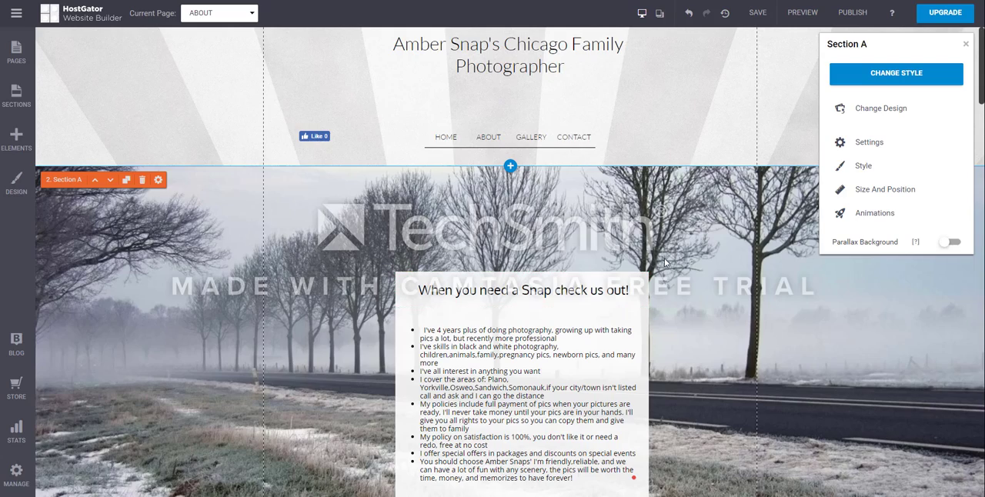
{"action": "scroll", "coordinate": [694, 257], "scroll_direction": "down", "scroll_amount": 2}
{"action": "scroll", "coordinate": [685, 261], "scroll_direction": "down", "scroll_amount": 3}
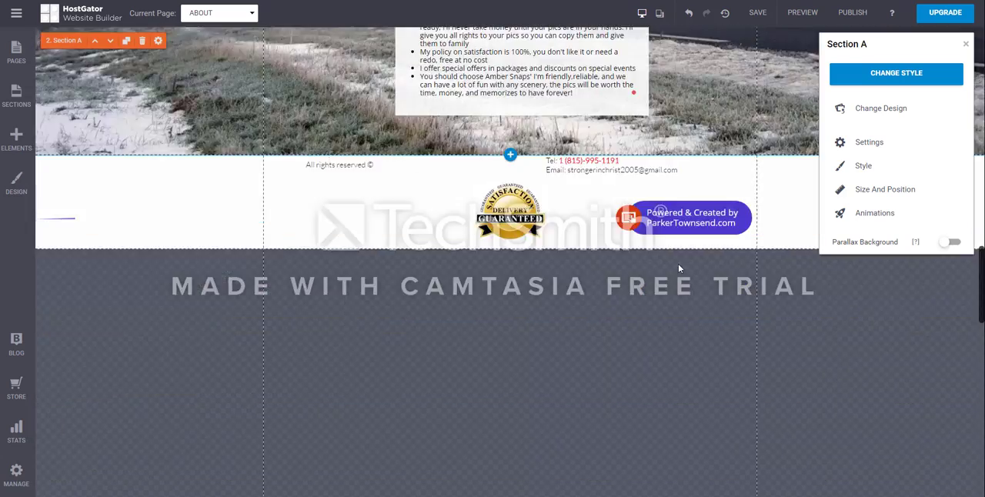
{"action": "scroll", "coordinate": [678, 264], "scroll_direction": "up", "scroll_amount": 1}
{"action": "scroll", "coordinate": [677, 269], "scroll_direction": "up", "scroll_amount": 4}
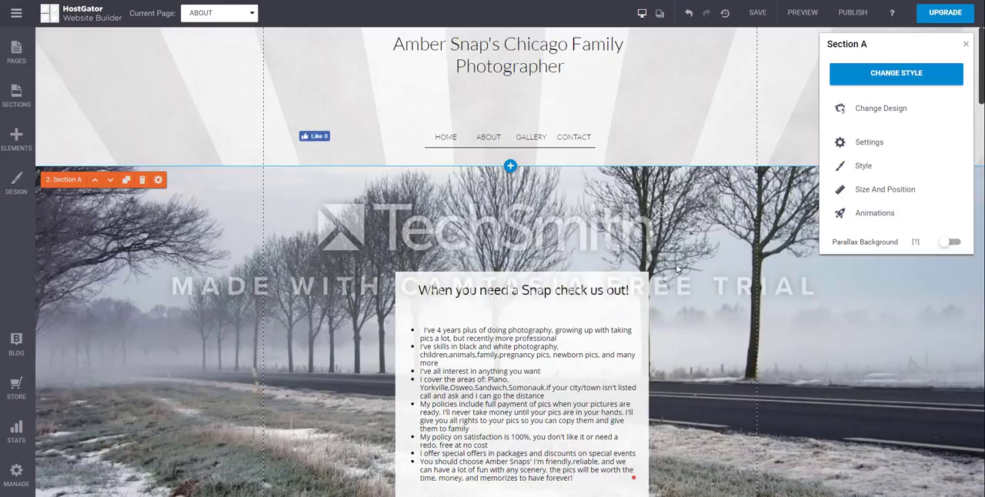
{"action": "scroll", "coordinate": [676, 267], "scroll_direction": "down", "scroll_amount": 4}
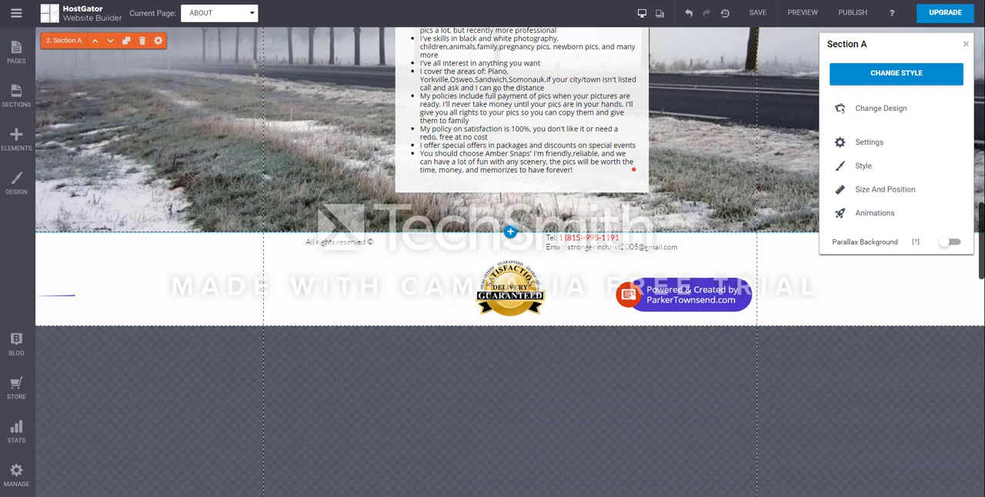
{"action": "mouse_move", "coordinate": [624, 496]}
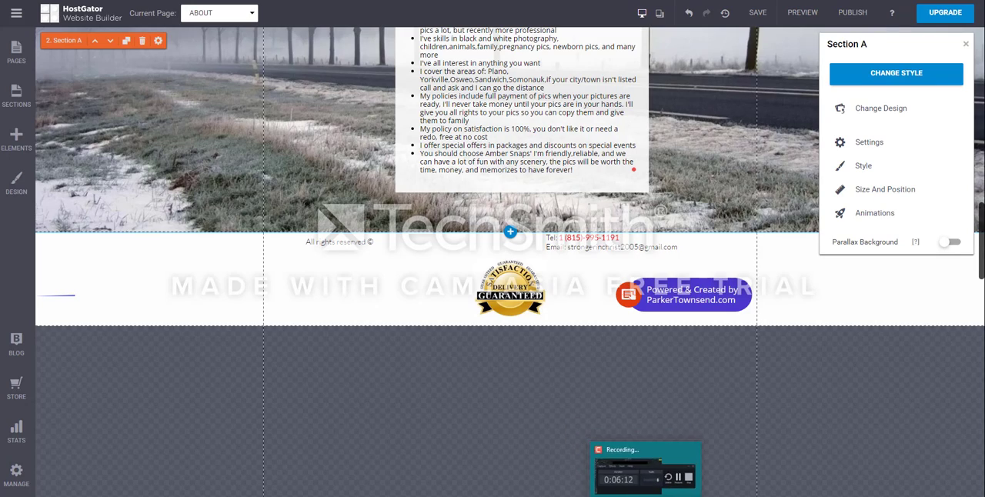
{"action": "left_click", "coordinate": [682, 483]}
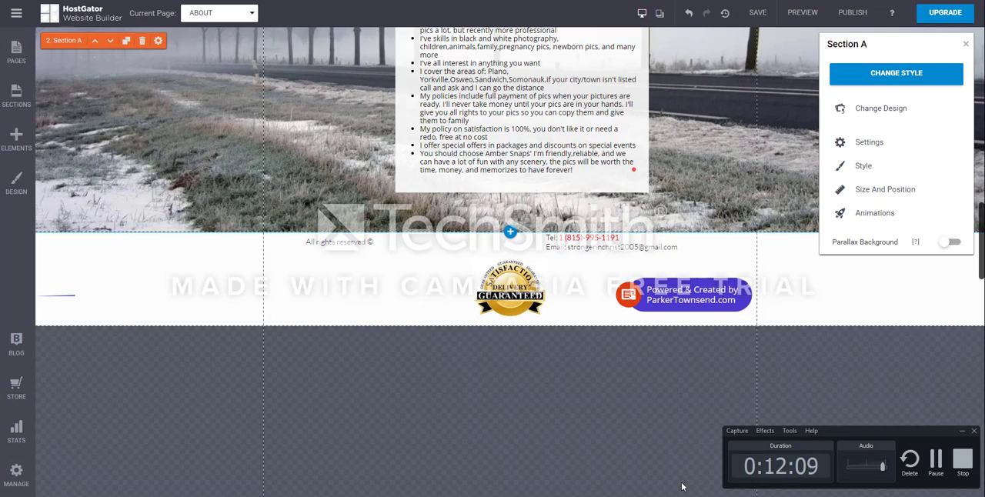